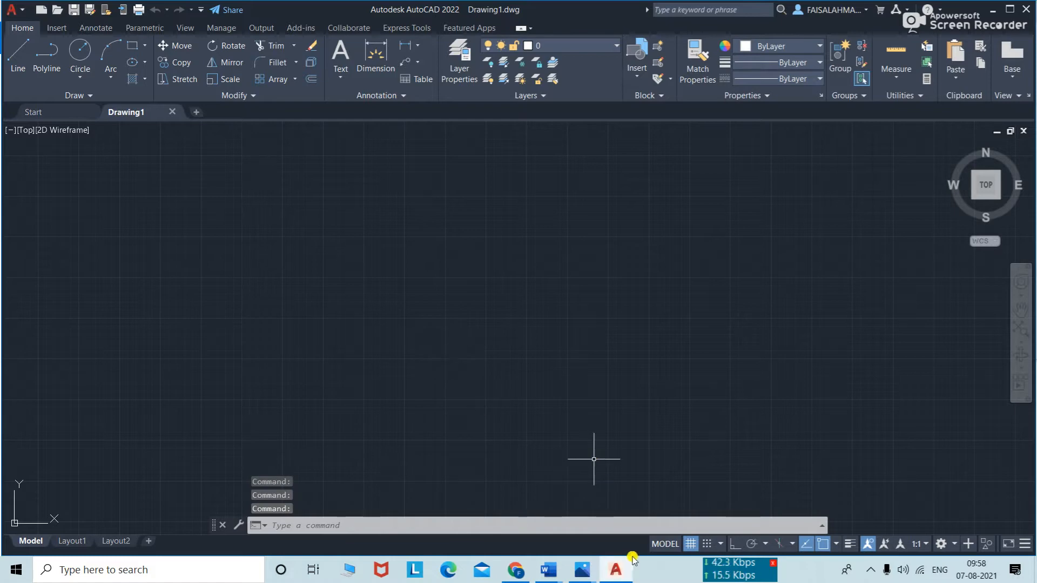
- Examine the dimensioned profile in the reference image in Photos and return to the empty AutoCAD drawing
{"action": "mouse_move", "coordinate": [621, 572]}
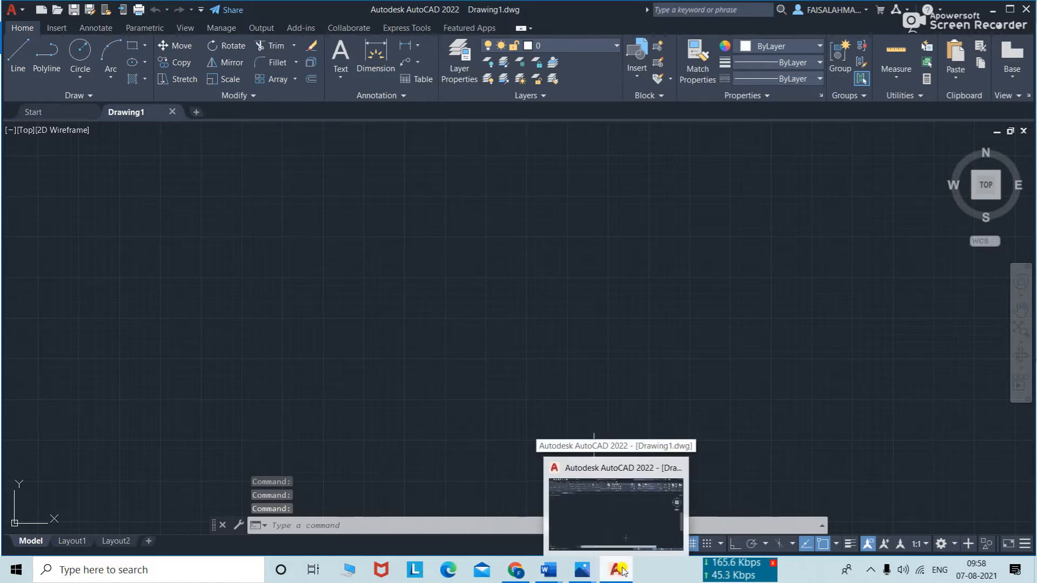
{"action": "left_click", "coordinate": [646, 515]}
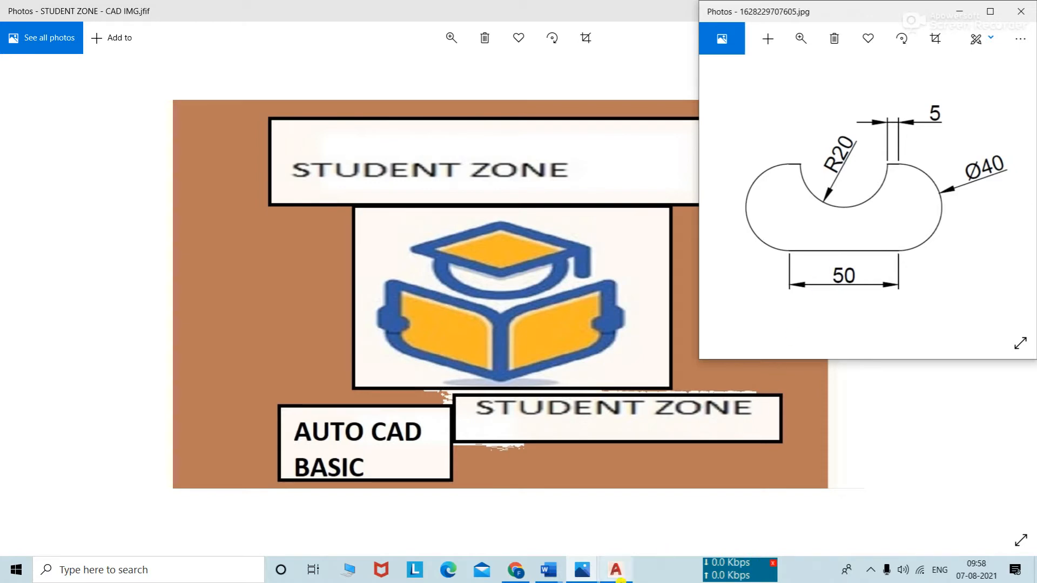
{"action": "mouse_move", "coordinate": [571, 571]}
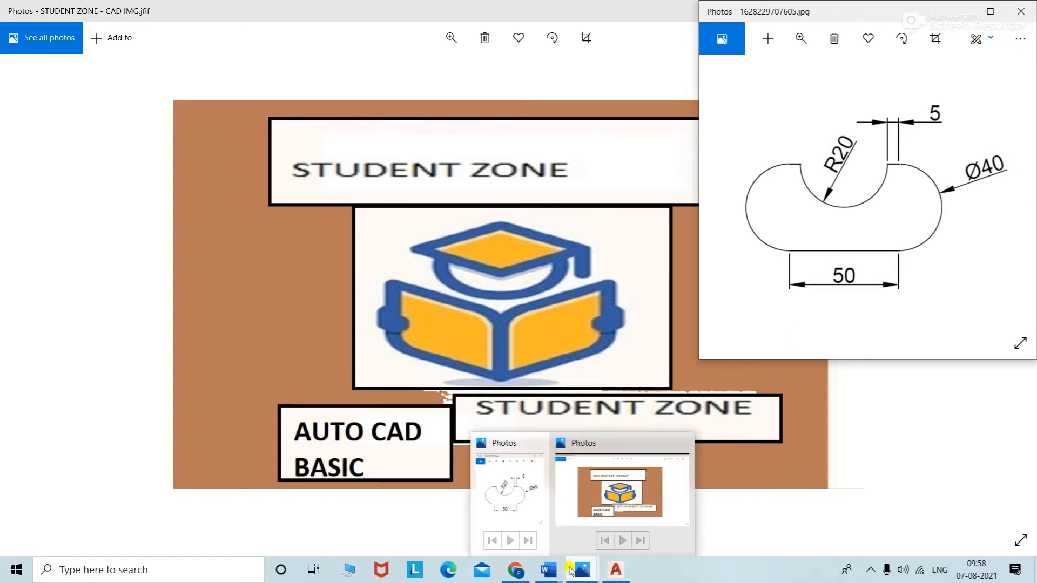
{"action": "left_click", "coordinate": [613, 571]}
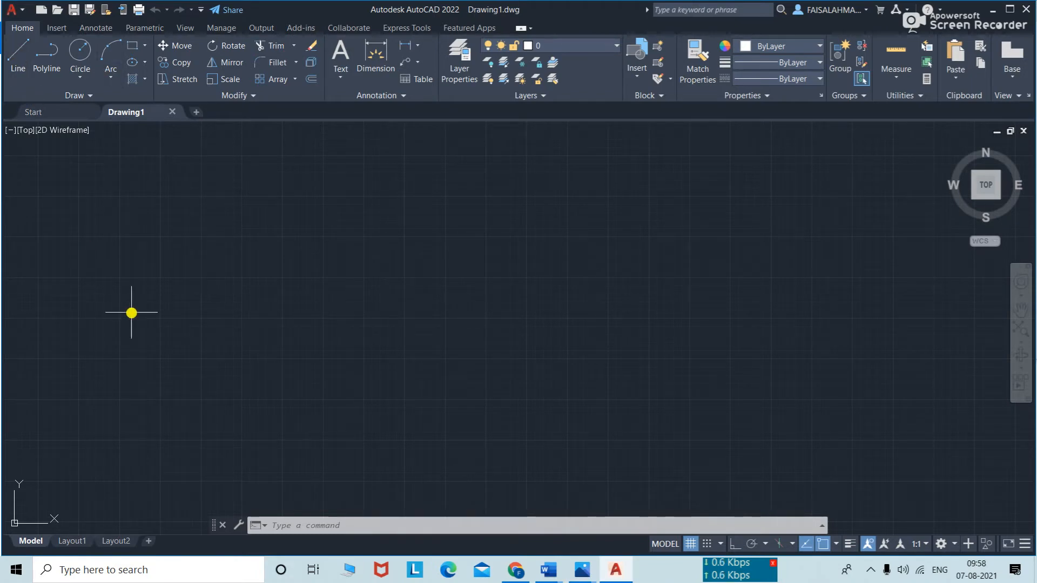
- Turn on Ortho and draw a single horizontal line 50 units long as the profile's straight edge
{"action": "type", "text": "L"}
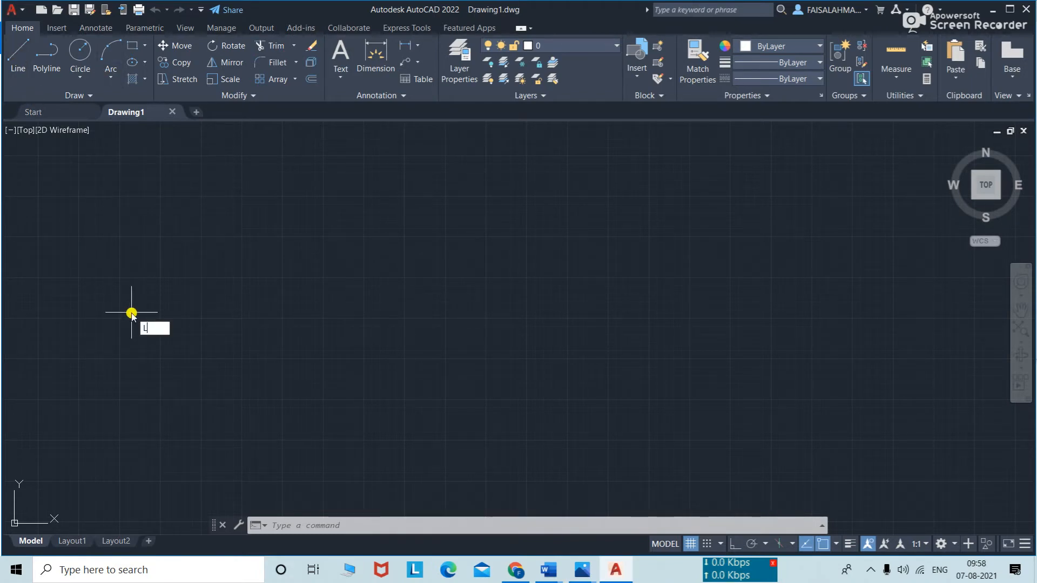
{"action": "key", "text": "Return"}
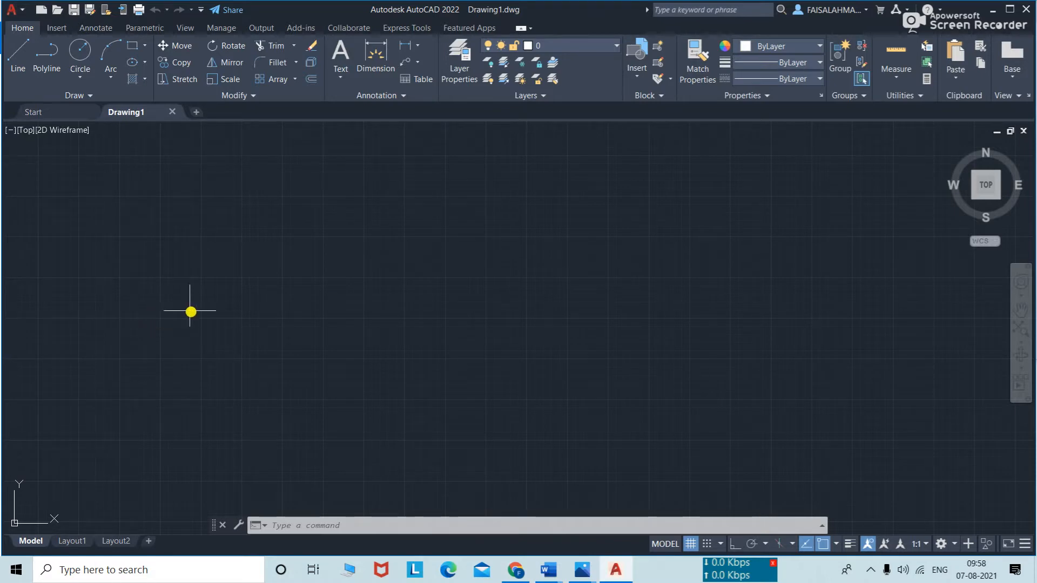
{"action": "left_click", "coordinate": [281, 315]}
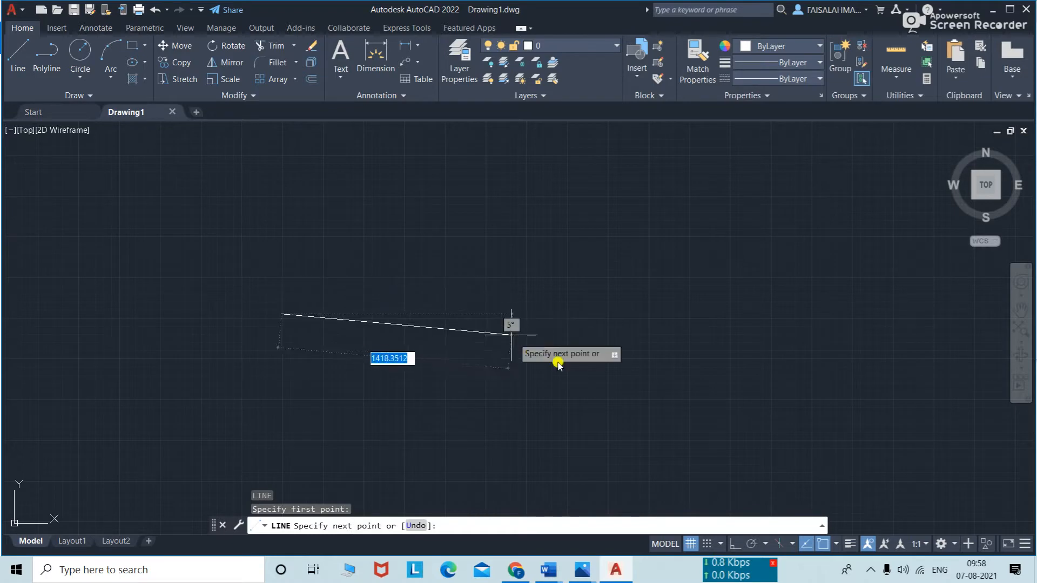
{"action": "left_click", "coordinate": [733, 546]}
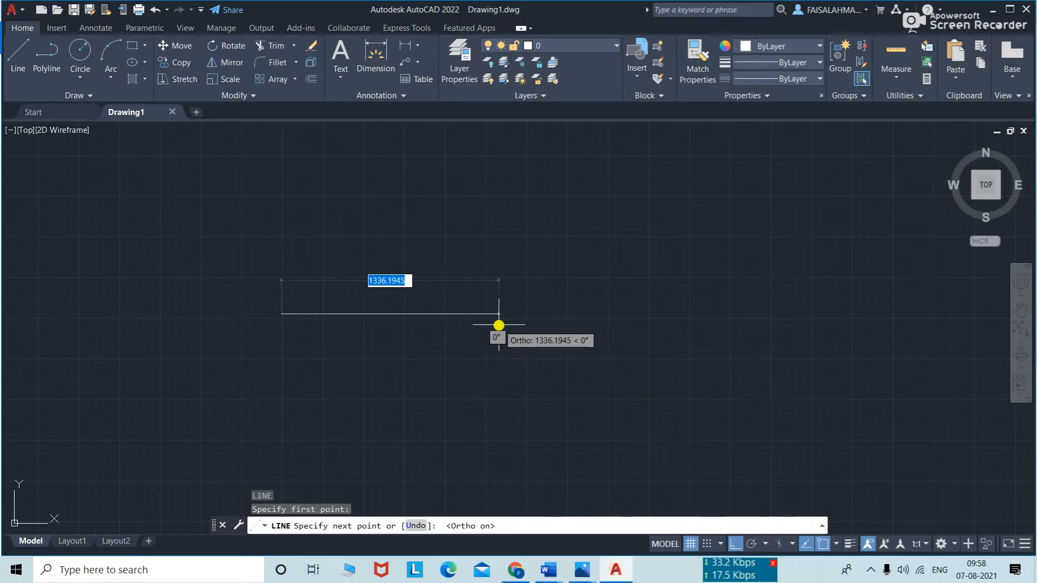
{"action": "type", "text": "1"}
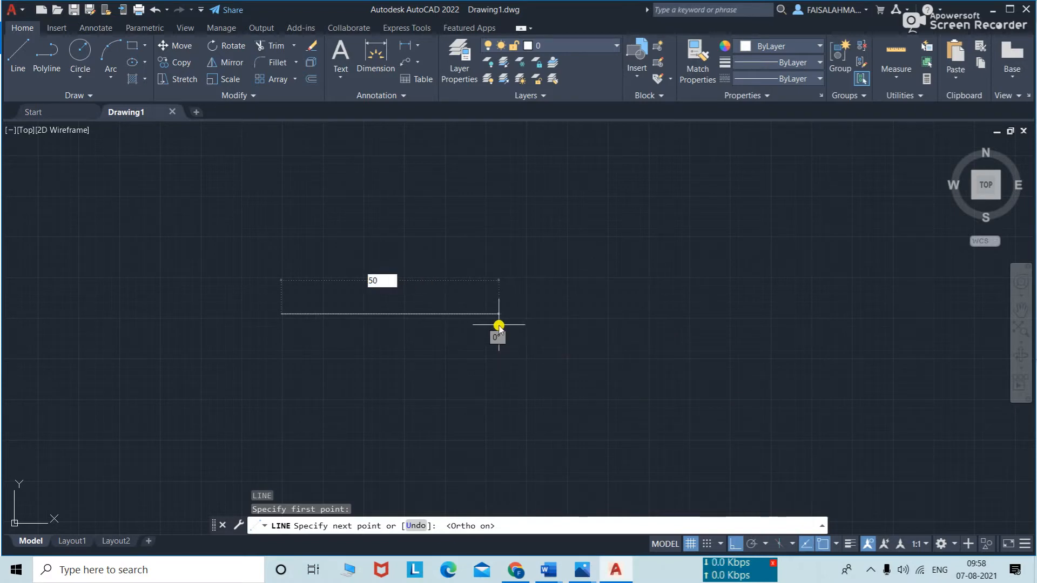
{"action": "key", "text": "Return"}
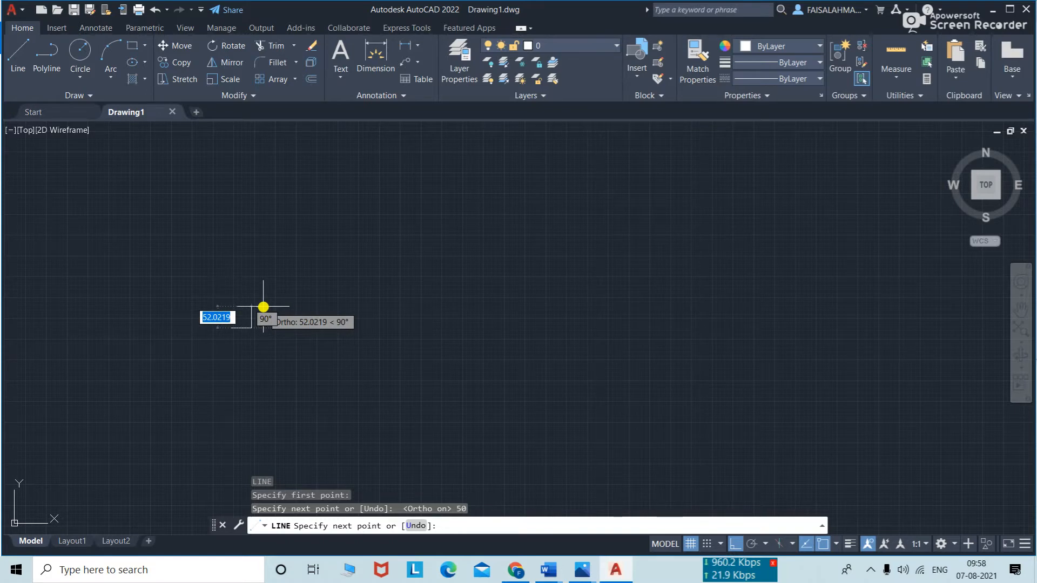
{"action": "scroll", "coordinate": [263, 306], "scroll_direction": "up", "scroll_amount": 3}
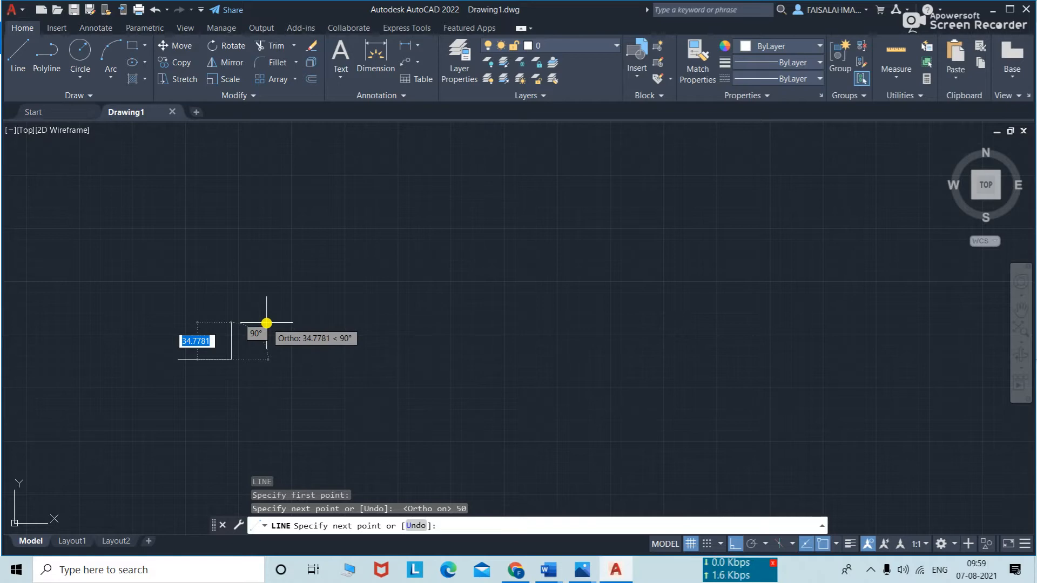
{"action": "scroll", "coordinate": [266, 323], "scroll_direction": "up", "scroll_amount": 2}
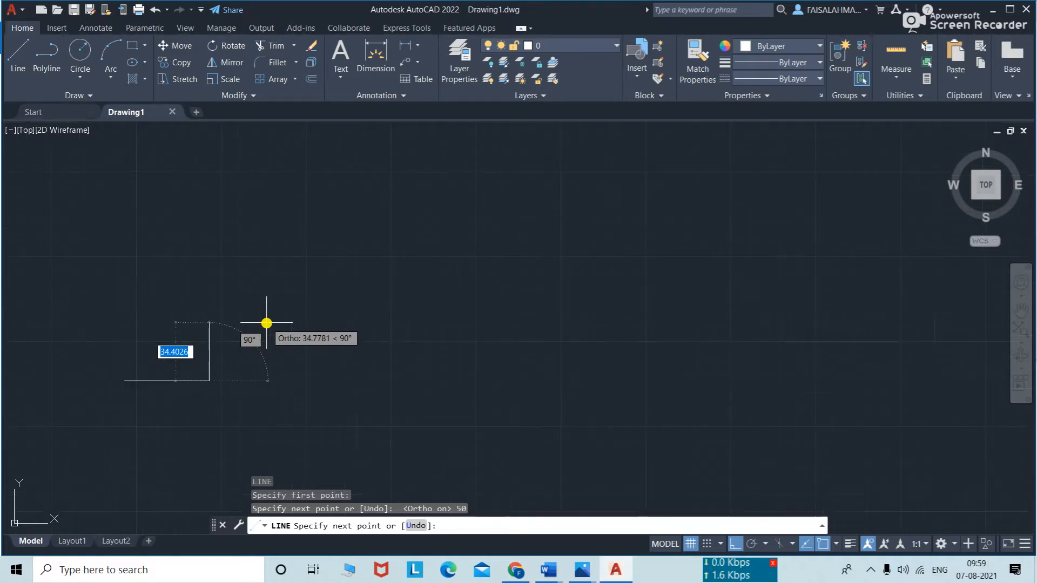
{"action": "left_click", "coordinate": [198, 358]}
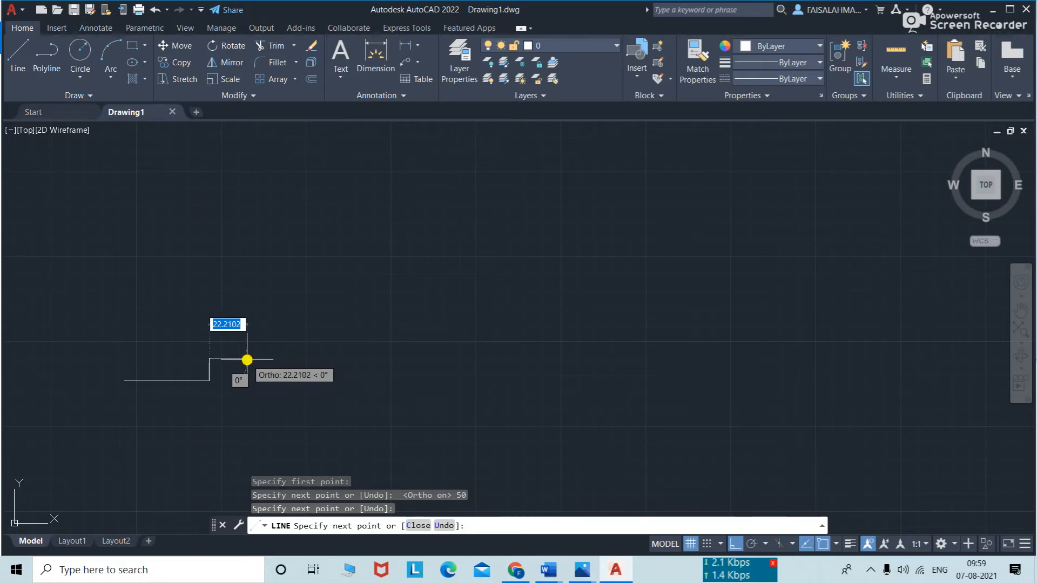
{"action": "key", "text": "ctrl+z"}
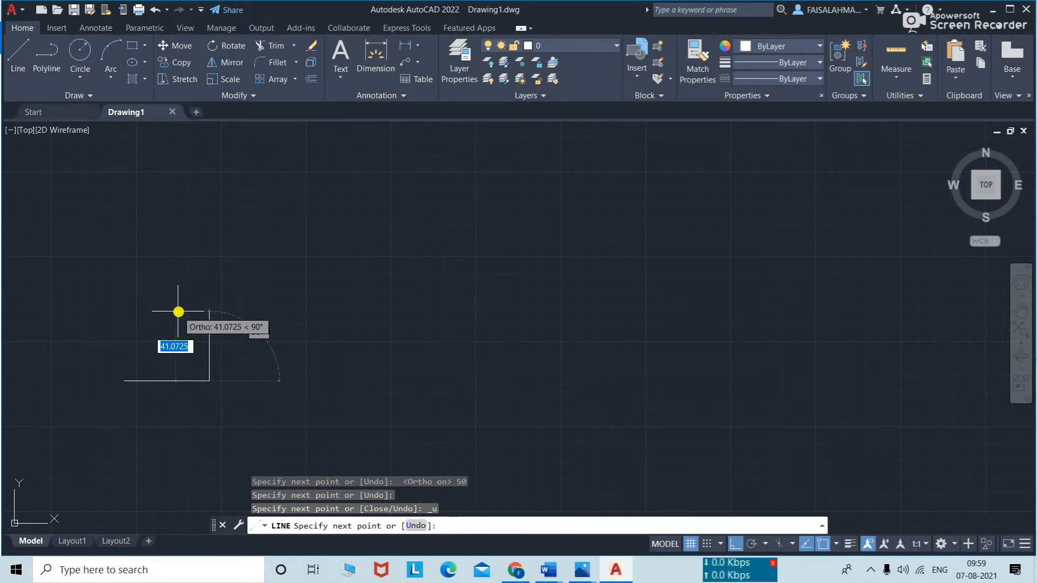
{"action": "middle_click_drag", "start_coordinate": [179, 311], "coordinate": [315, 306]}
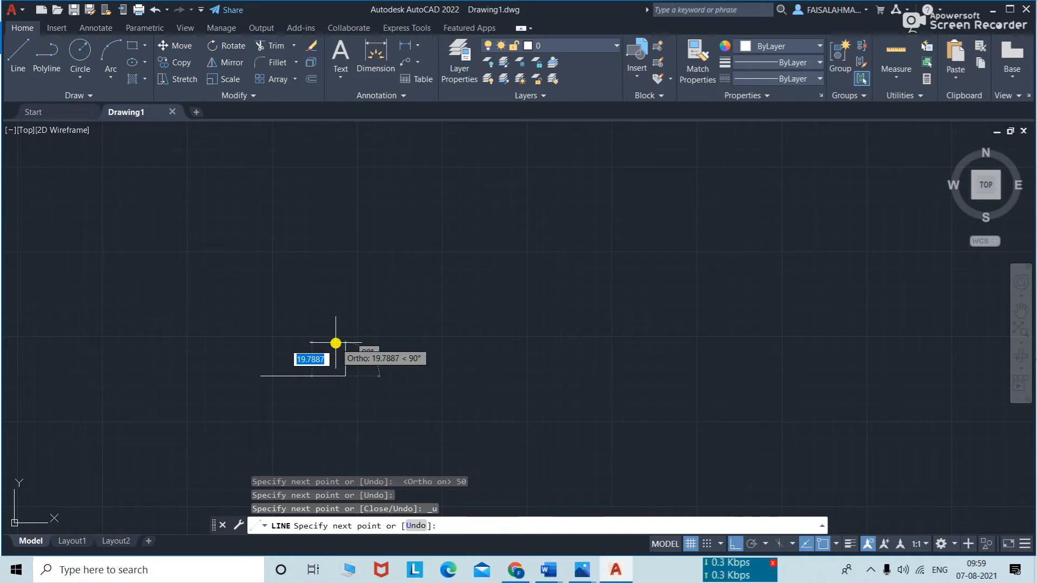
{"action": "key", "text": "Return"}
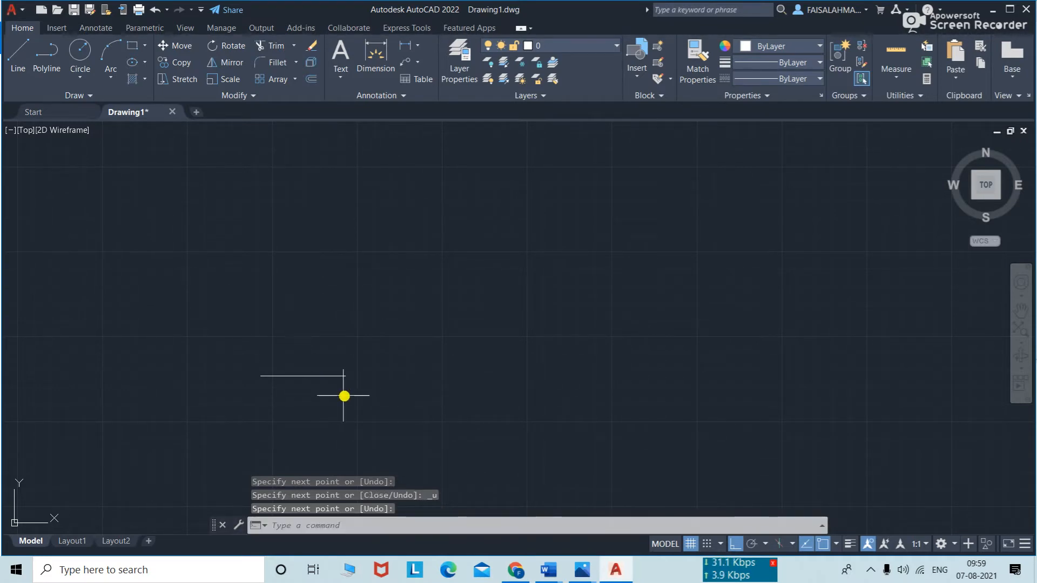
- Try to offset the 50-unit line upward by 40 units, checking the distance against the reference image
{"action": "scroll", "coordinate": [287, 371], "scroll_direction": "up", "scroll_amount": 2}
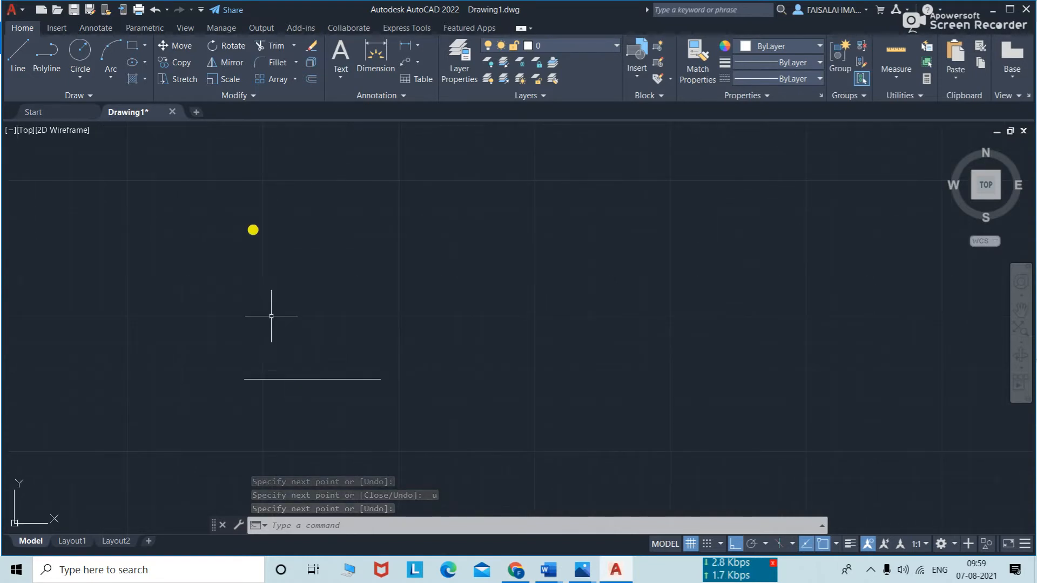
{"action": "left_click", "coordinate": [311, 79]}
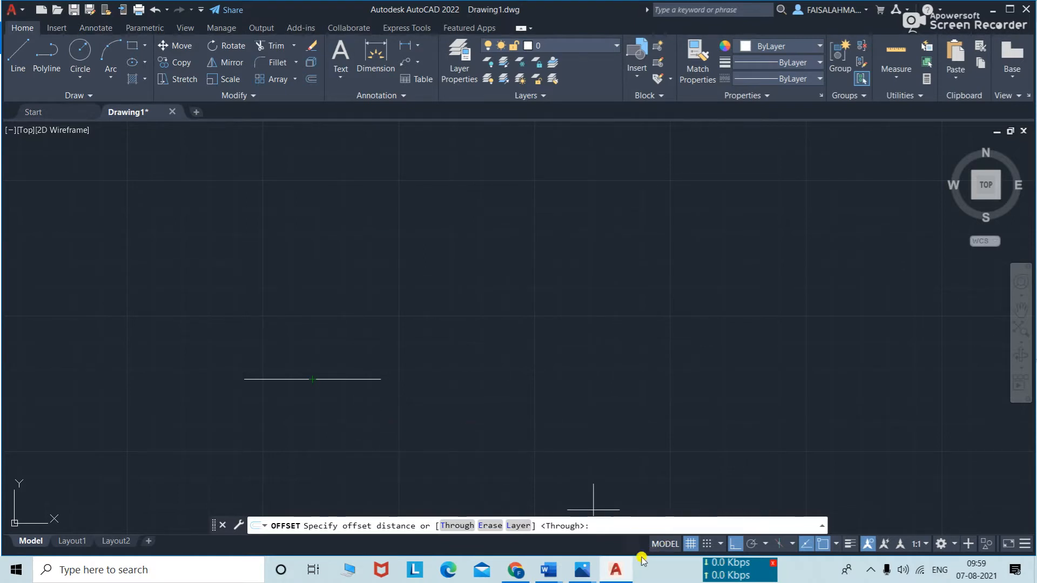
{"action": "left_click", "coordinate": [618, 570]}
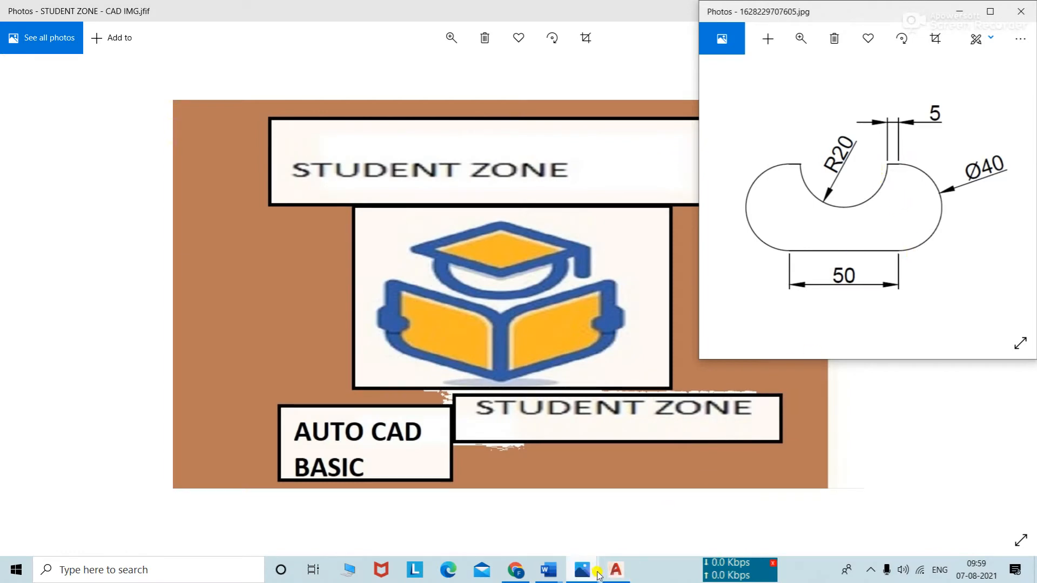
{"action": "left_click", "coordinate": [615, 570]}
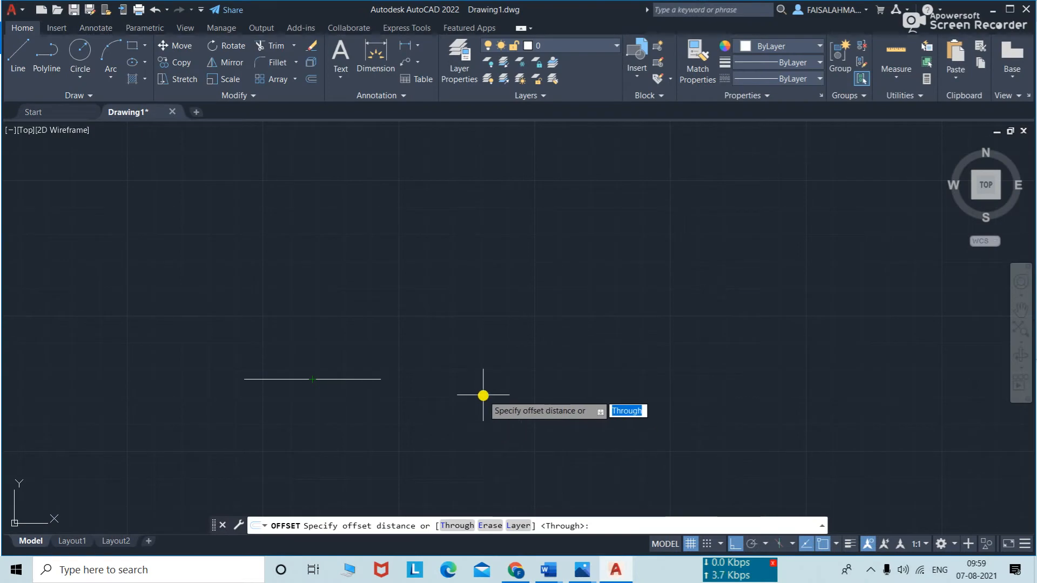
{"action": "type", "text": "40"}
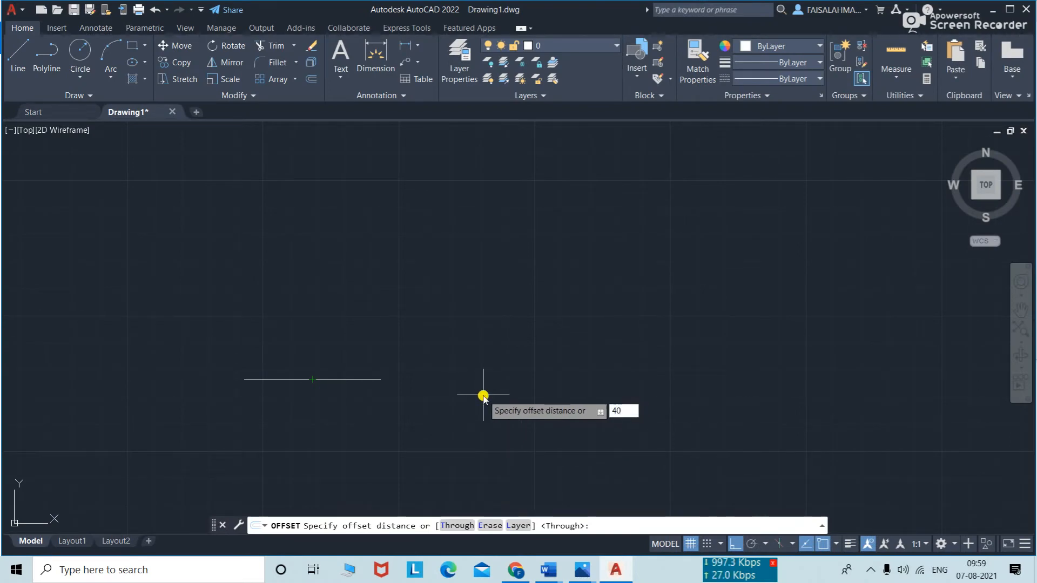
{"action": "key", "text": "Return"}
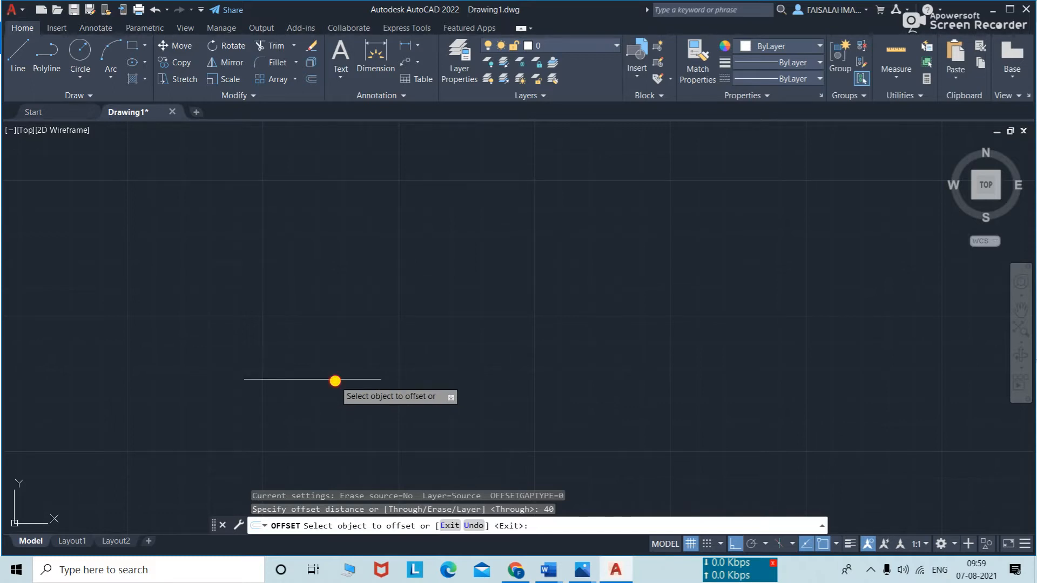
{"action": "left_click", "coordinate": [335, 380]}
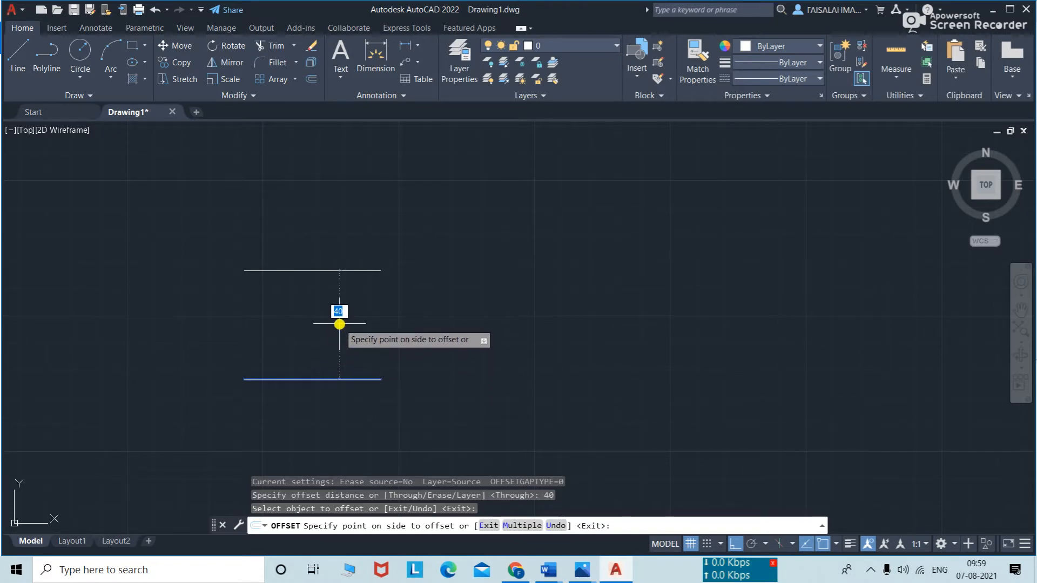
{"action": "key", "text": "Return"}
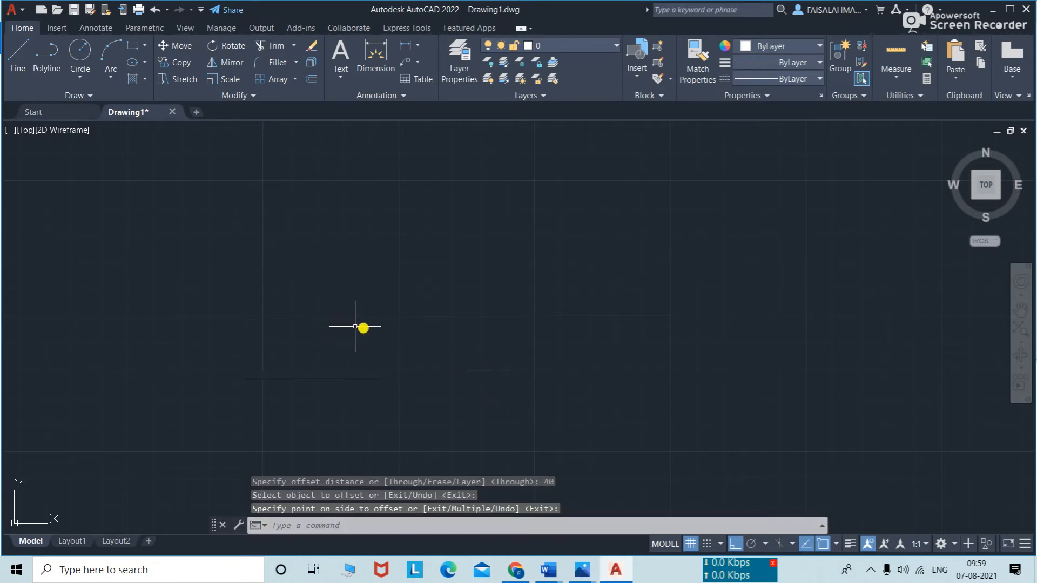
{"action": "left_click", "coordinate": [330, 298]}
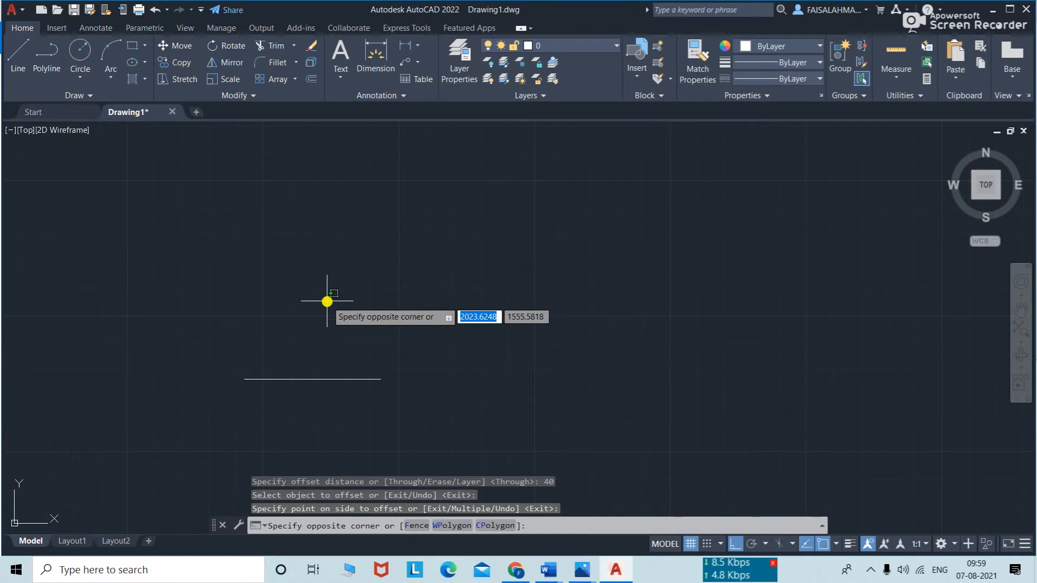
{"action": "key", "text": "Escape"}
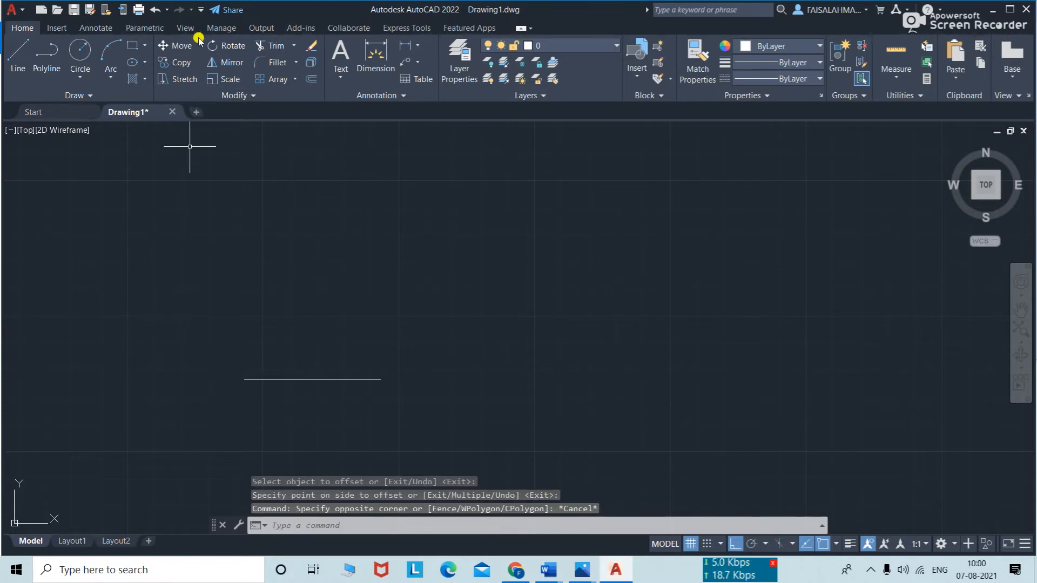
- Offset the 50-unit horizontal line by 40 units to create a parallel line below it
{"action": "left_click", "coordinate": [305, 78]}
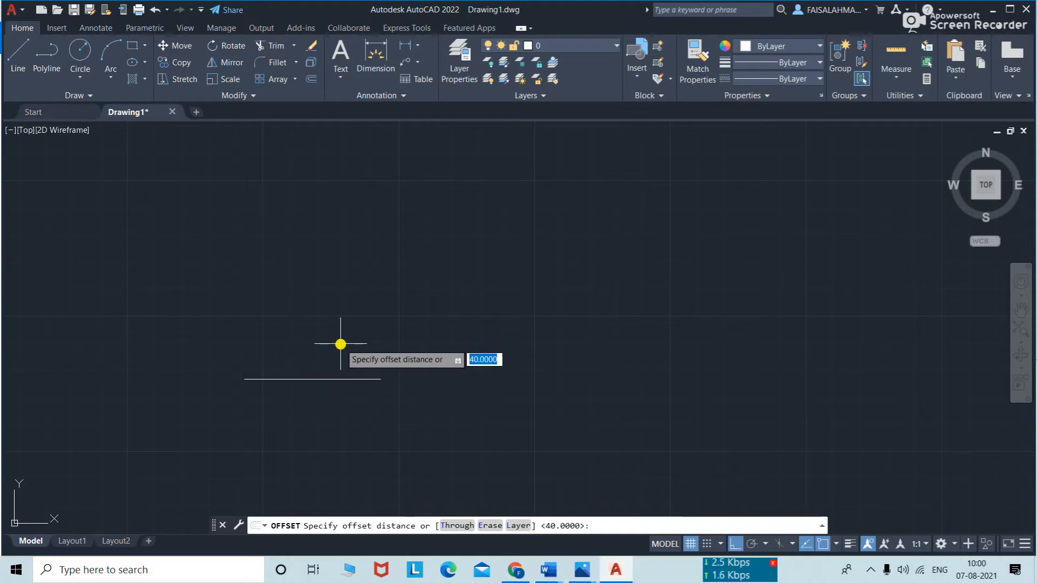
{"action": "type", "text": "400"}
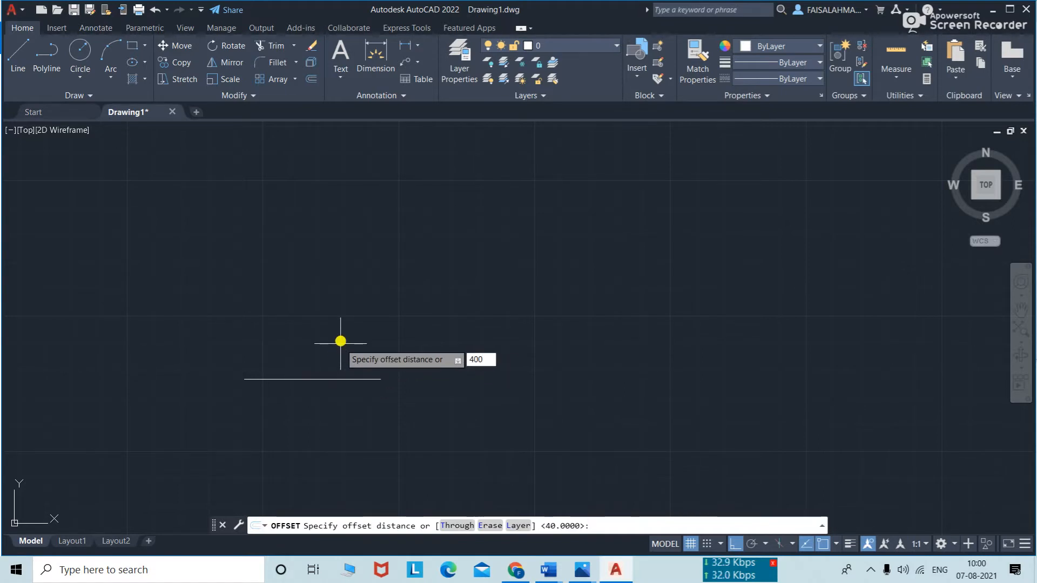
{"action": "key", "text": "Return"}
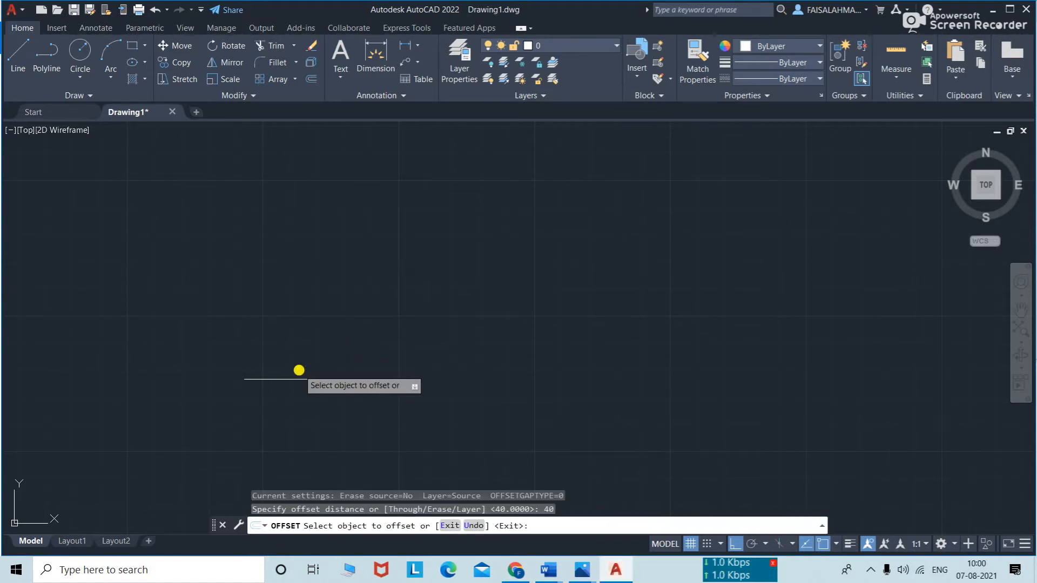
{"action": "left_click", "coordinate": [302, 380]}
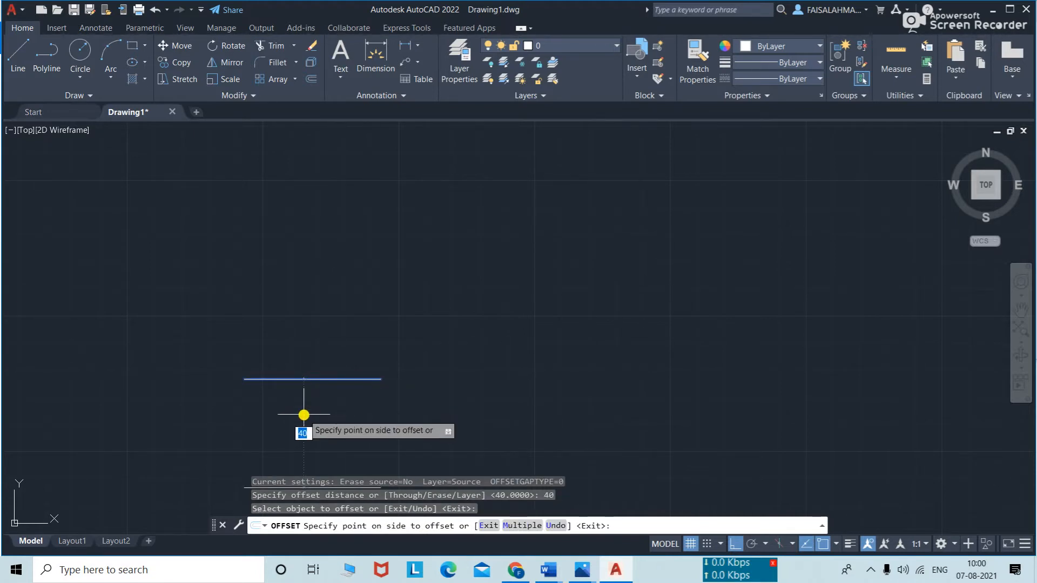
{"action": "left_click", "coordinate": [304, 415]}
{"action": "scroll", "coordinate": [353, 405], "scroll_direction": "down", "scroll_amount": 2}
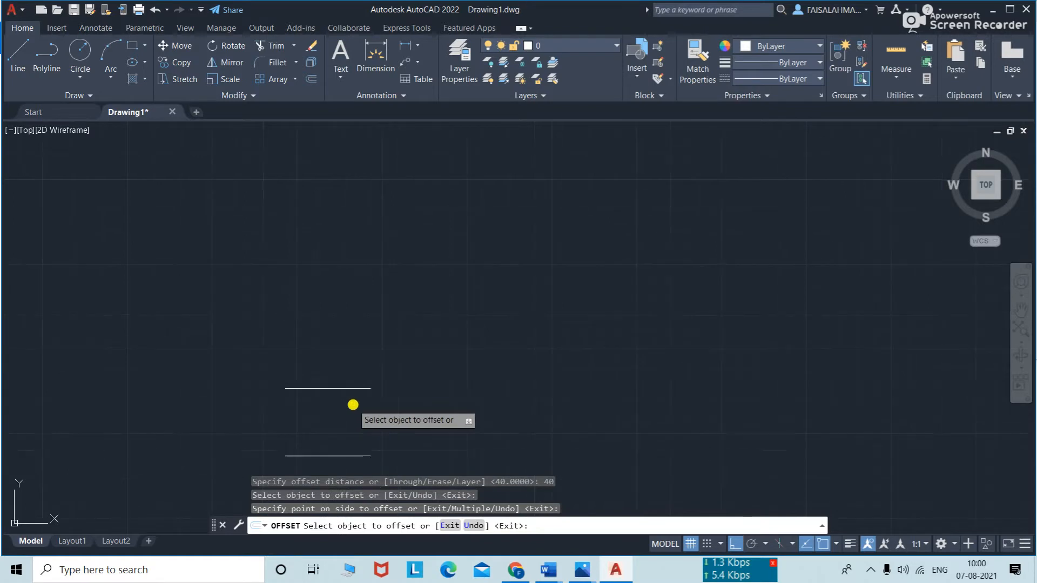
{"action": "middle_click_drag", "start_coordinate": [353, 404], "coordinate": [345, 288]}
{"action": "scroll", "coordinate": [344, 288], "scroll_direction": "up", "scroll_amount": 2}
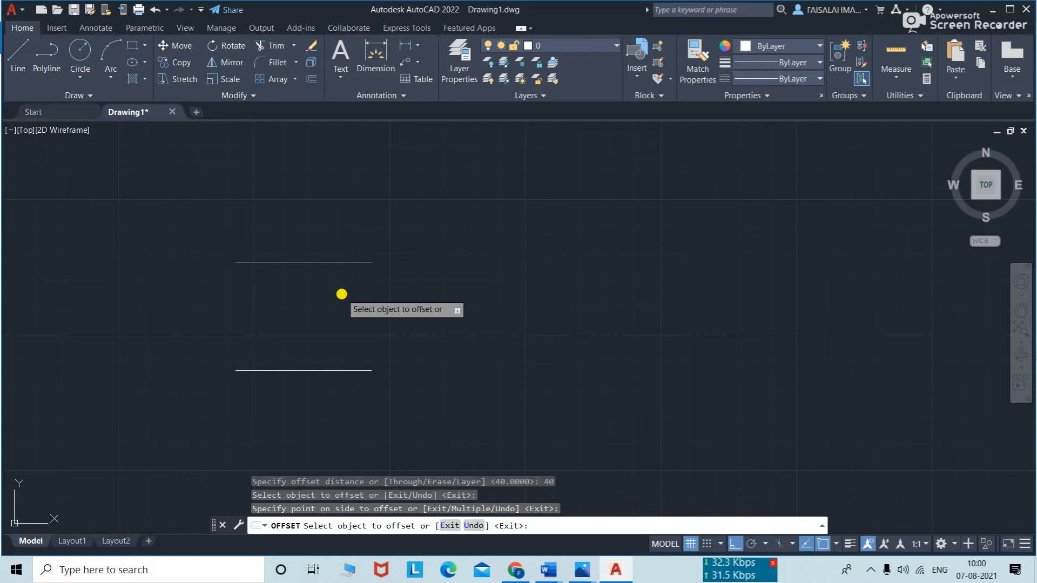
{"action": "key", "text": "Escape"}
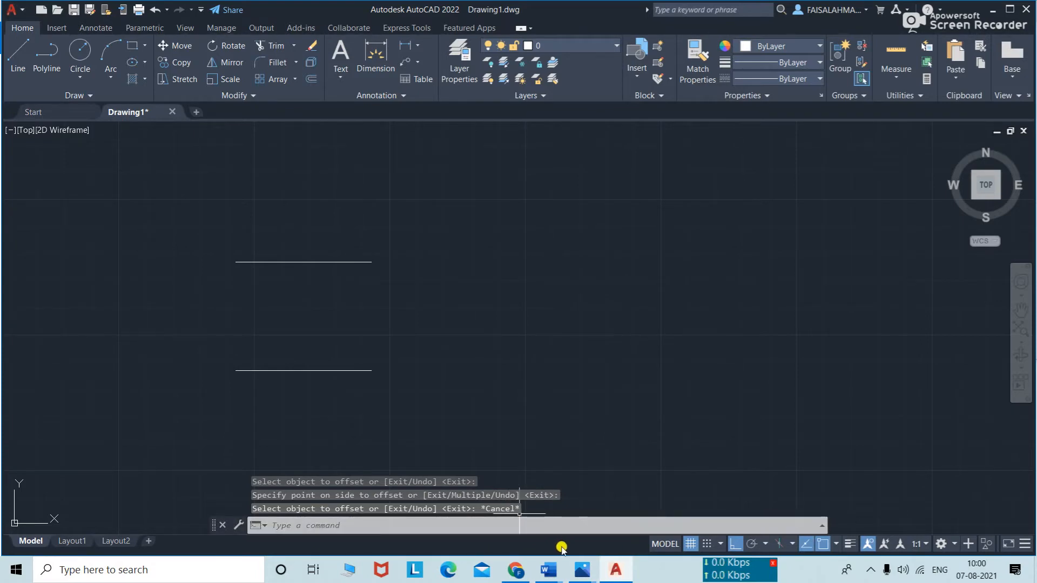
- Check the arc dimensions in the Photos reference image and switch back to the AutoCAD drawing
{"action": "left_click", "coordinate": [622, 575]}
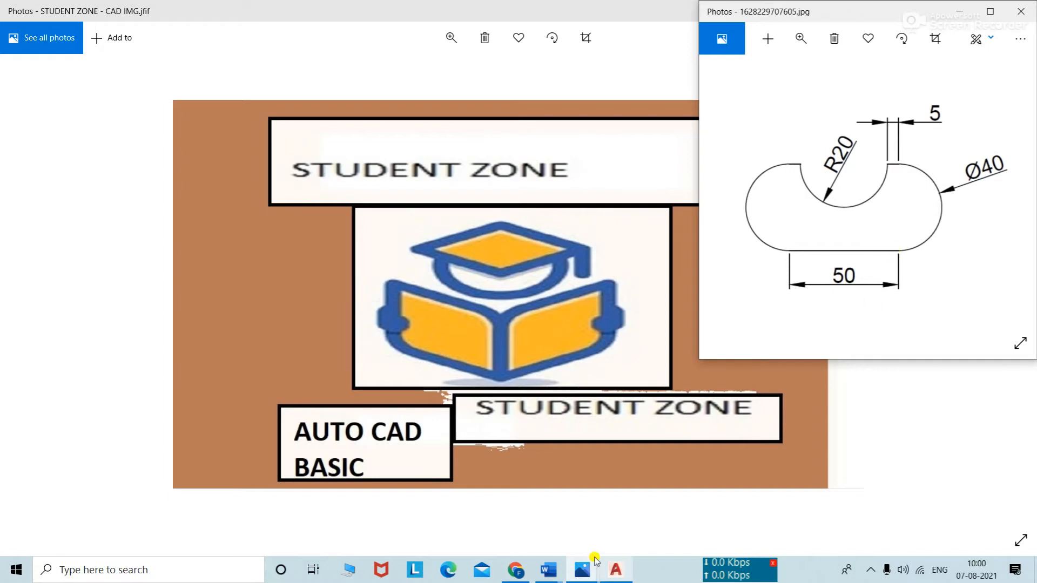
{"action": "left_click", "coordinate": [616, 569]}
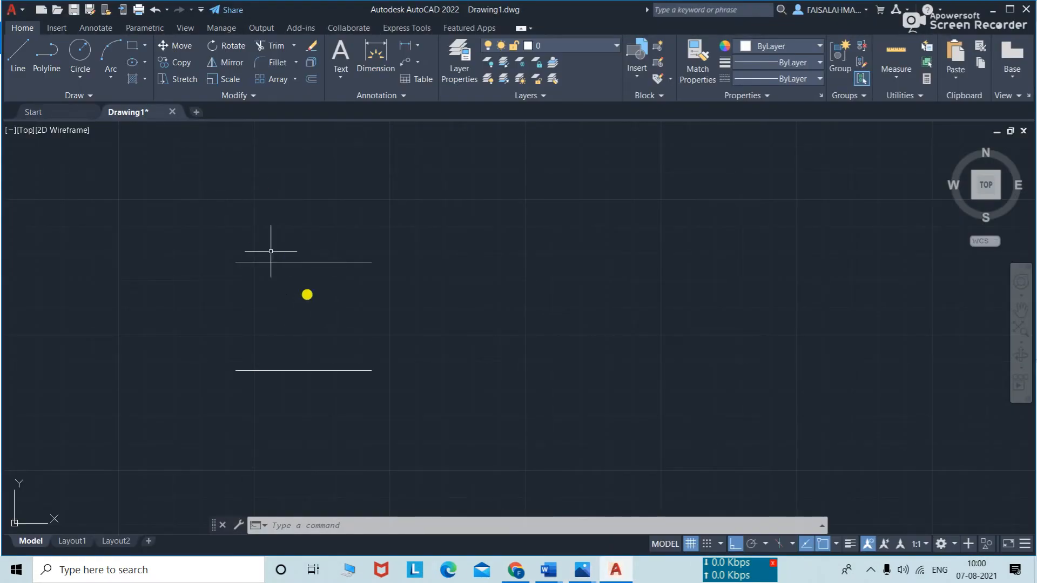
- Draw a two-point circle whose diameter spans the right endpoints of the upper and lower horizontal lines
{"action": "left_click", "coordinate": [78, 81]}
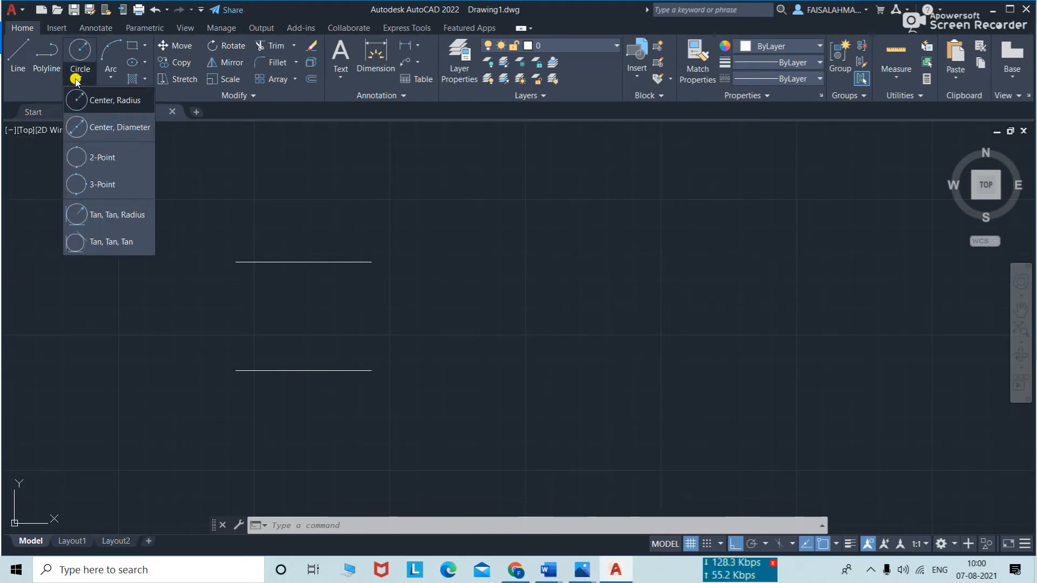
{"action": "left_click", "coordinate": [87, 157]}
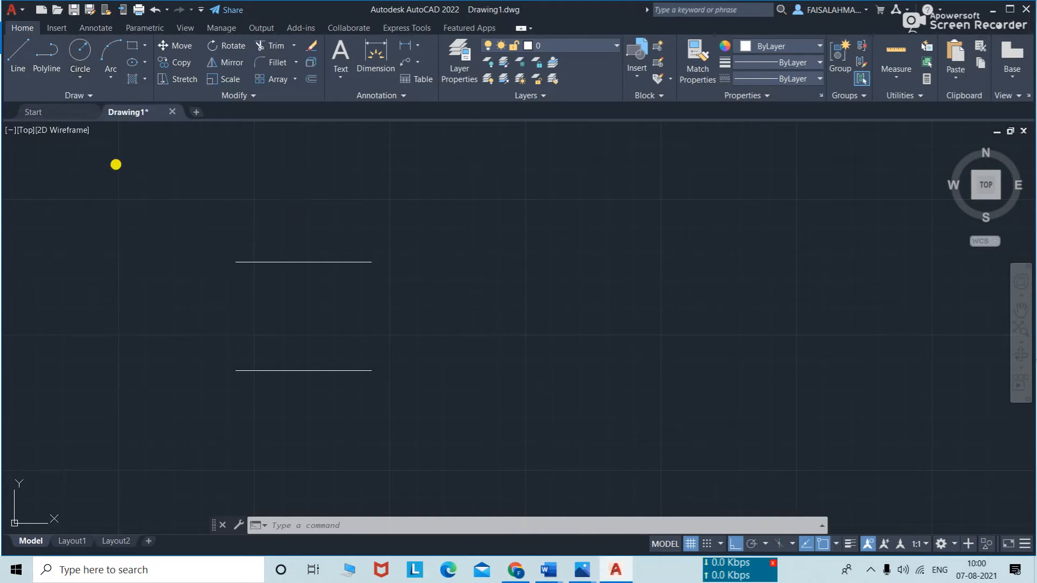
{"action": "left_click", "coordinate": [371, 263]}
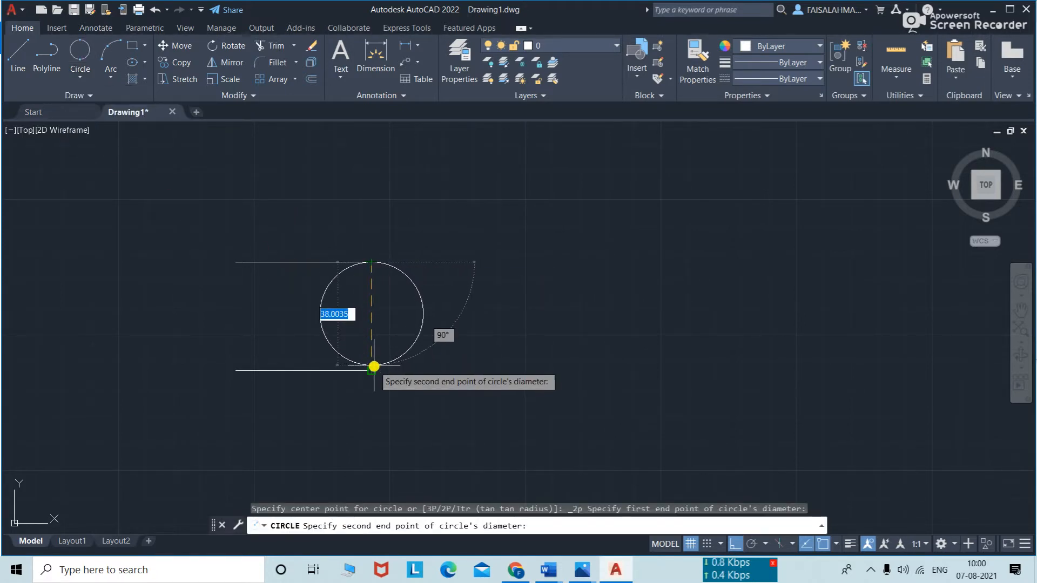
{"action": "left_click", "coordinate": [373, 370]}
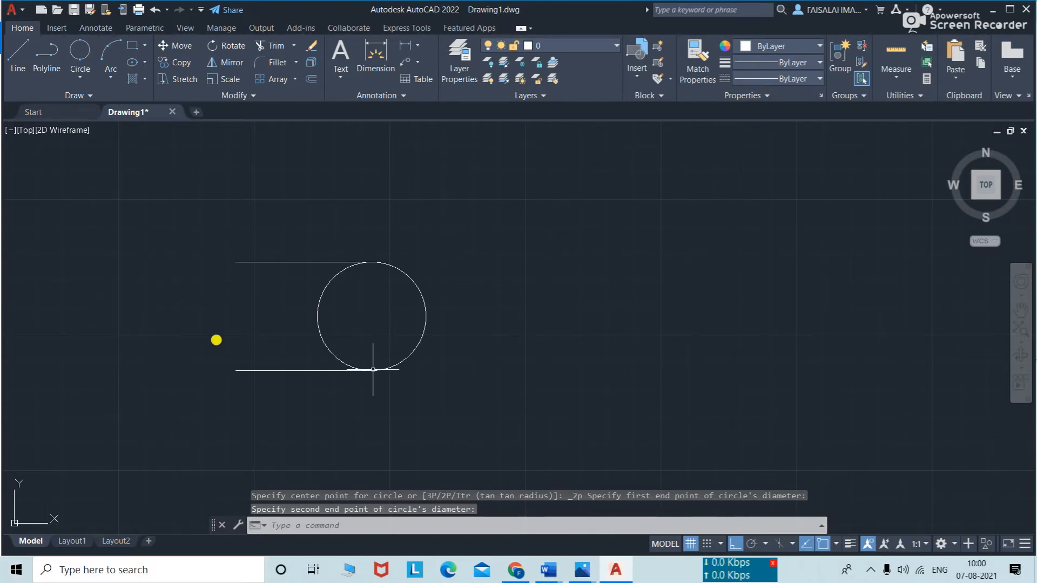
{"action": "key", "text": "Escape"}
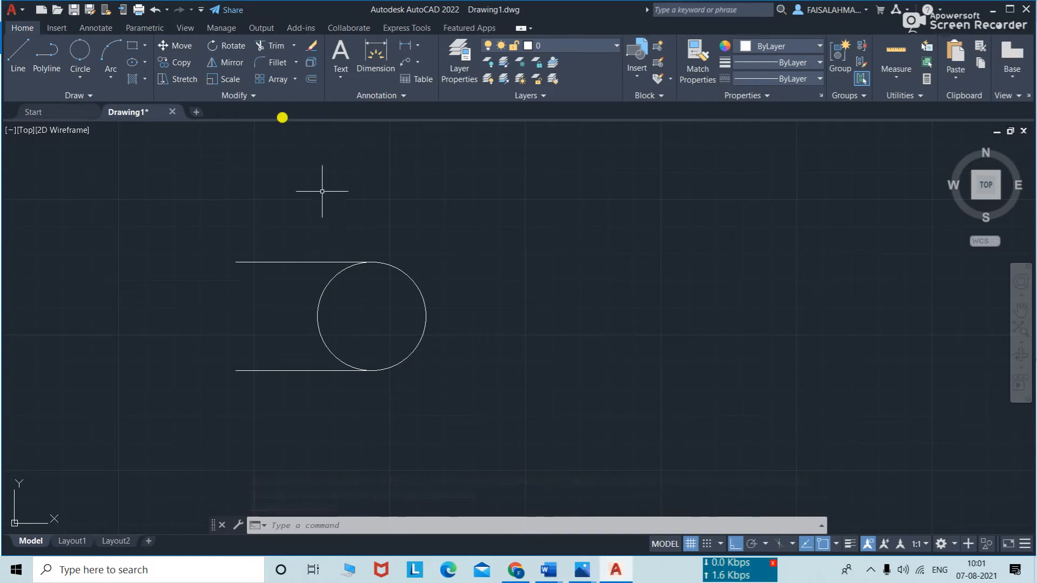
- Mirror the circle to the left ends of the lines about the vertical axis through the lines' midpoints, keeping the source circle
{"action": "left_click", "coordinate": [227, 63]}
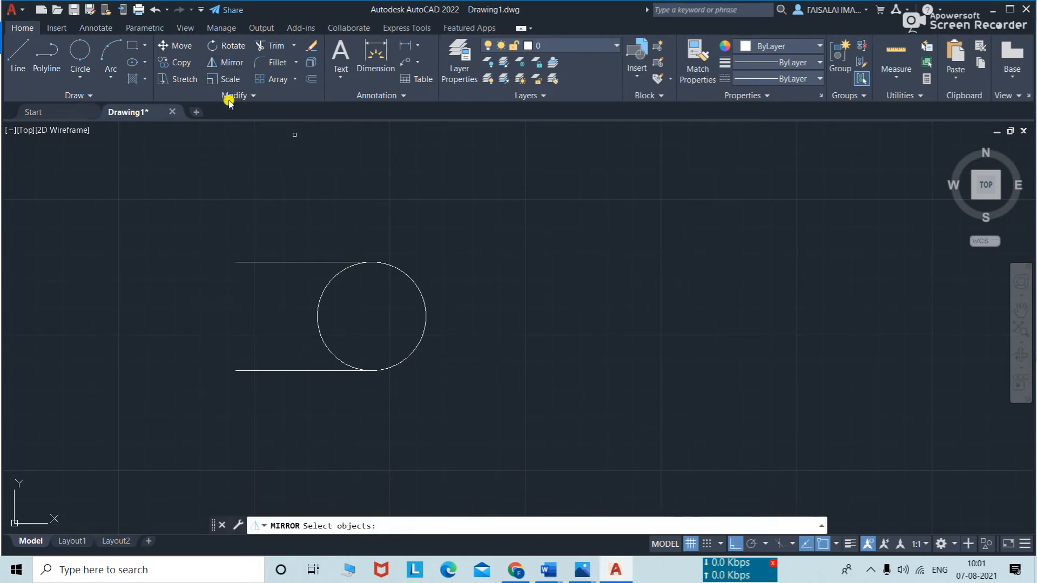
{"action": "left_click", "coordinate": [319, 299]}
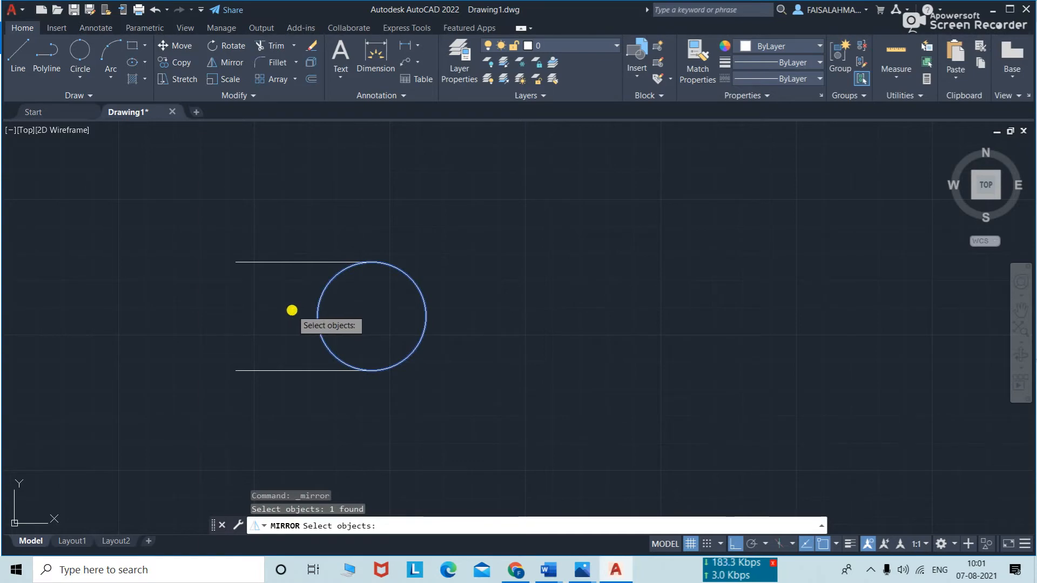
{"action": "key", "text": "Return"}
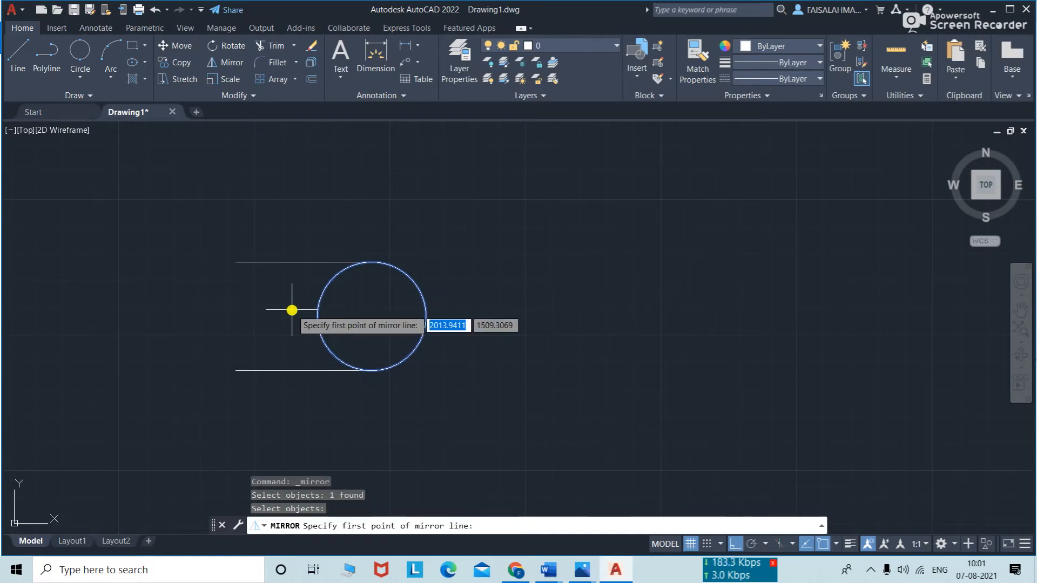
{"action": "left_click", "coordinate": [303, 261]}
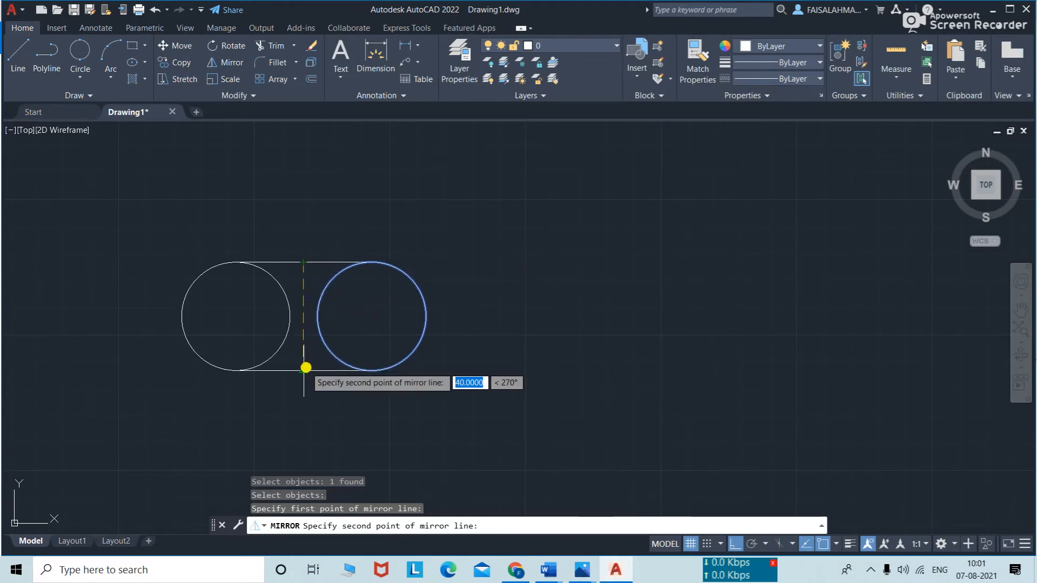
{"action": "left_click", "coordinate": [304, 364]}
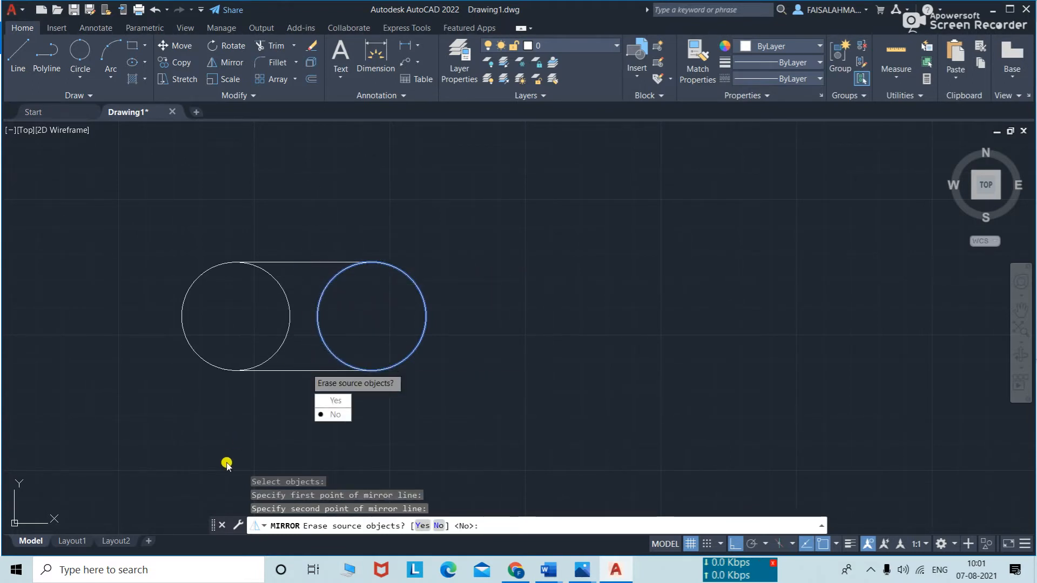
{"action": "left_click", "coordinate": [328, 415]}
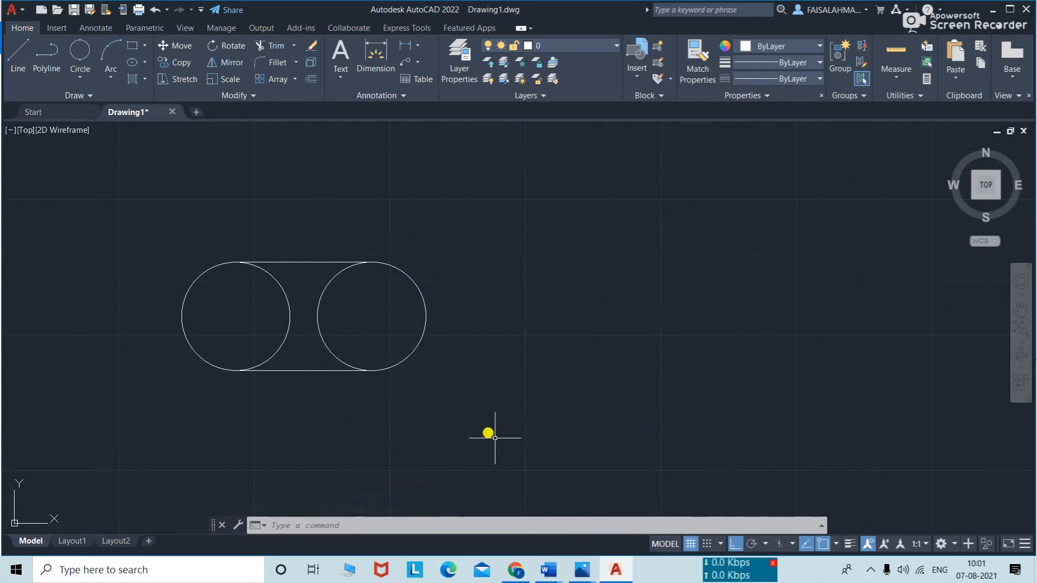
- Check the notch radius and short edge dimensions in the Photos reference image and return to the AutoCAD drawing
{"action": "mouse_move", "coordinate": [582, 570]}
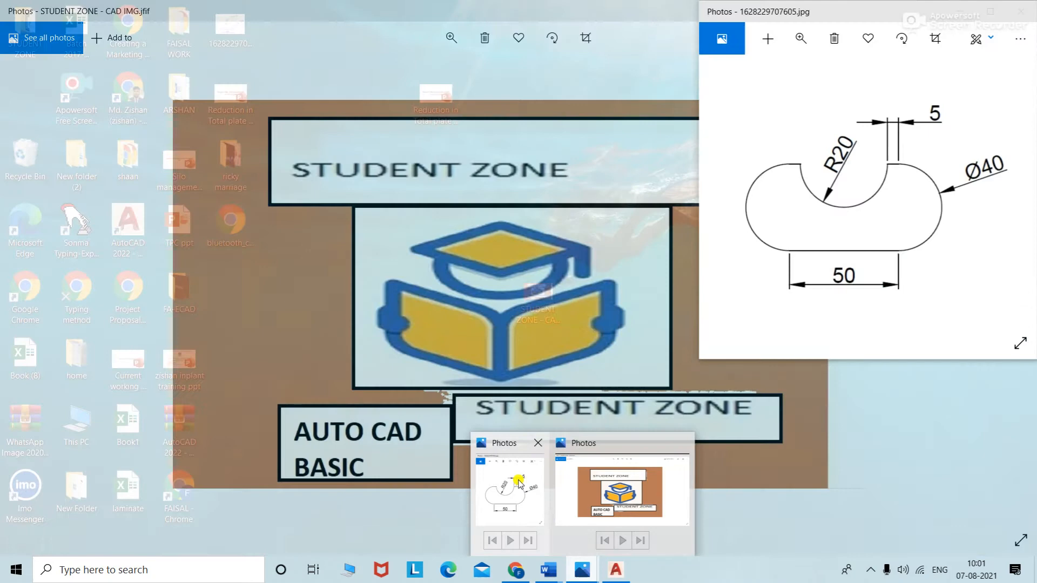
{"action": "left_click", "coordinate": [518, 482]}
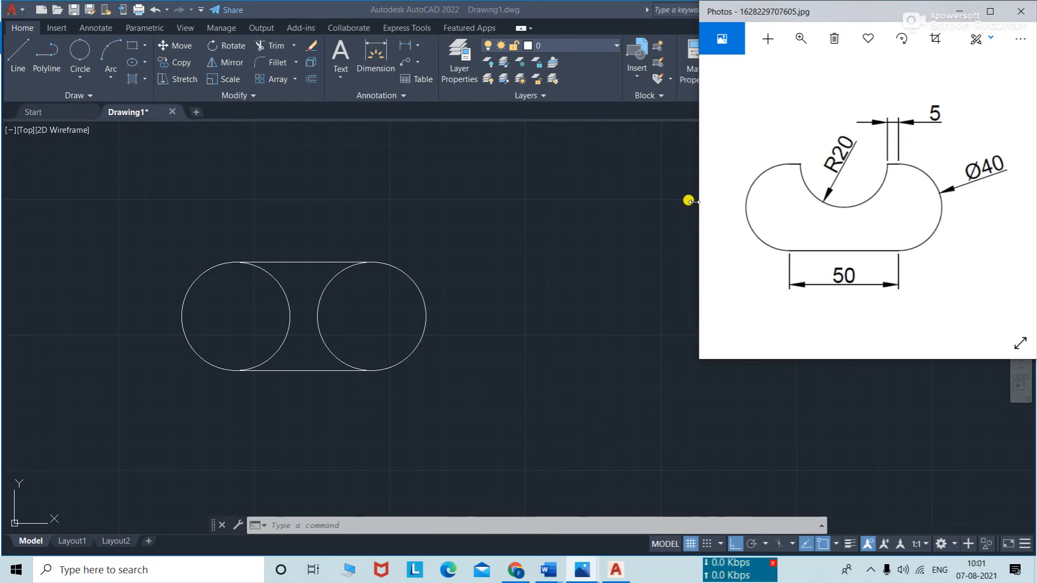
{"action": "left_click", "coordinate": [496, 252]}
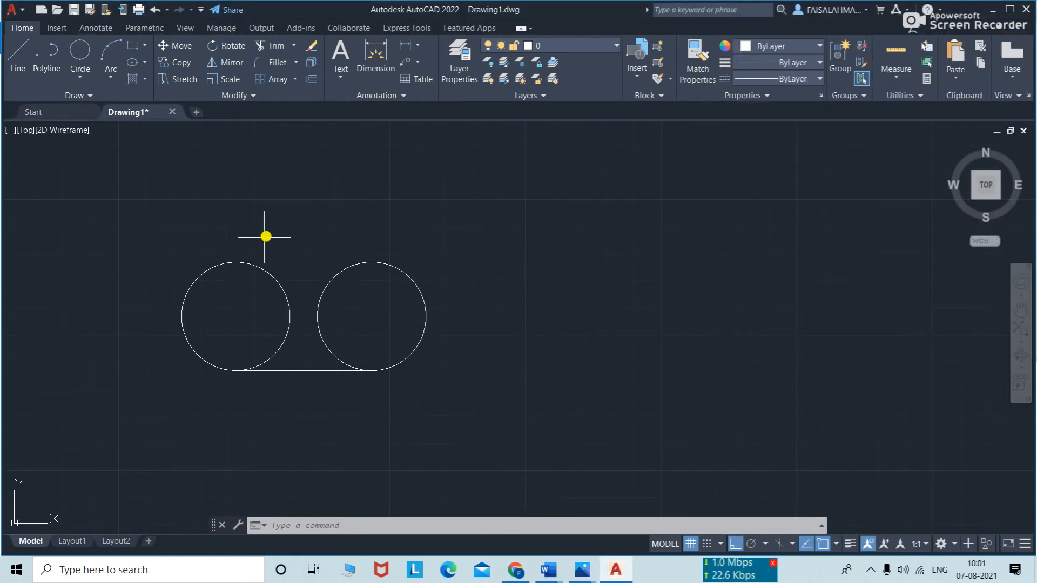
{"action": "left_click", "coordinate": [75, 79]}
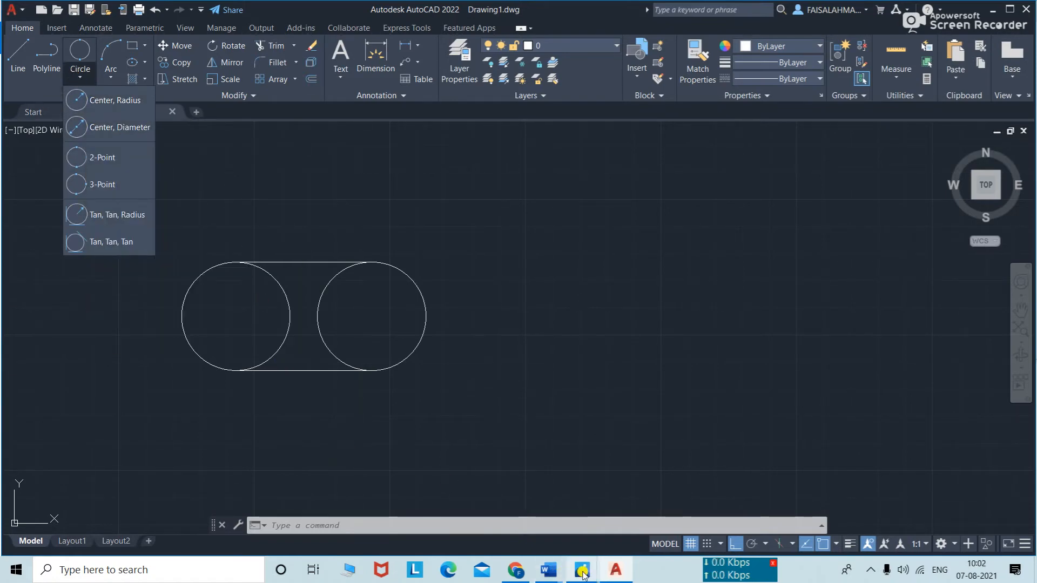
{"action": "mouse_move", "coordinate": [582, 572]}
{"action": "left_click", "coordinate": [540, 501]}
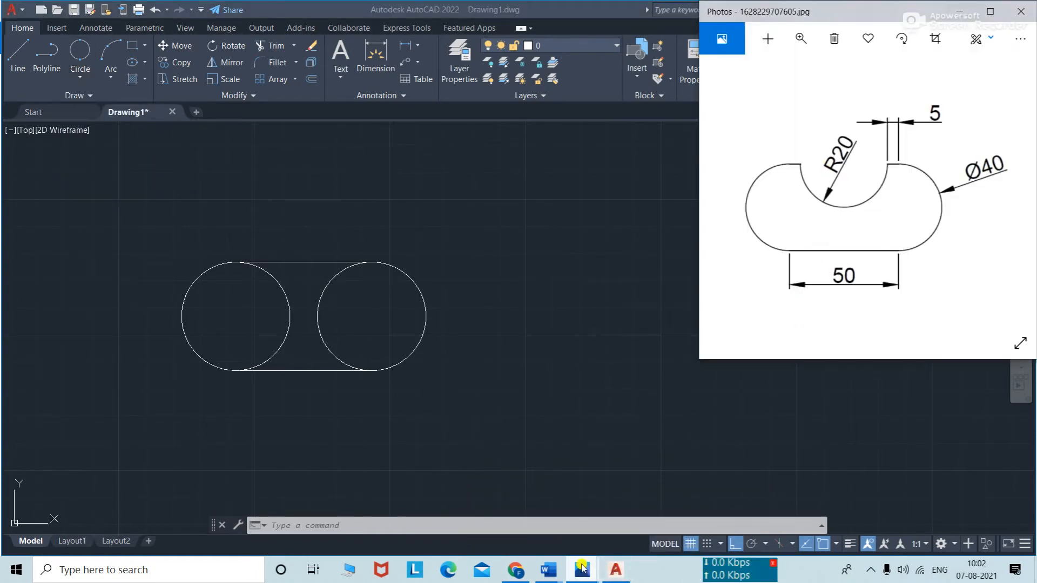
{"action": "left_click", "coordinate": [624, 576]}
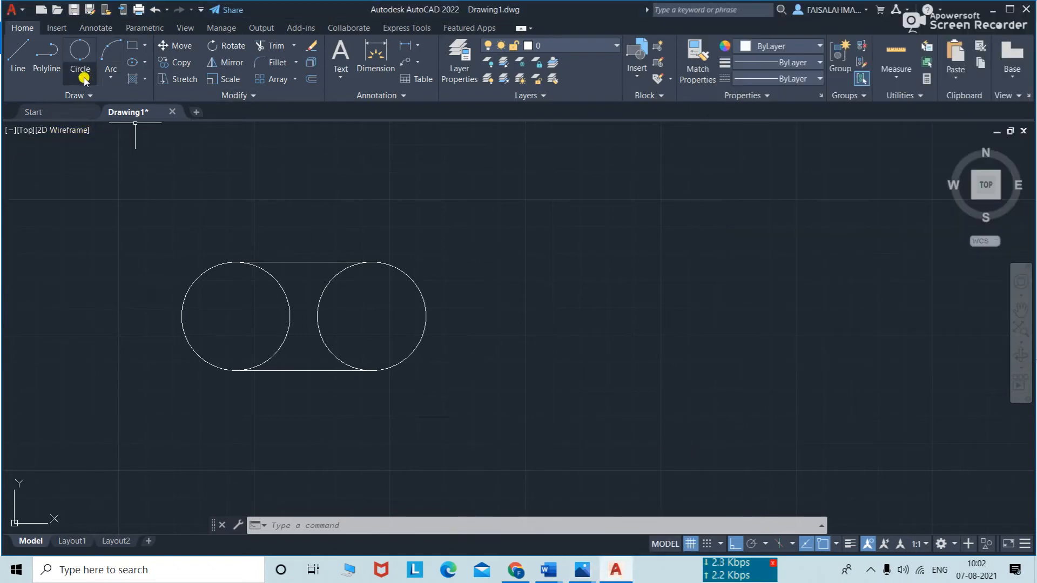
- Draw a circle of radius 20 centred on the midpoint of the upper horizontal line
{"action": "left_click", "coordinate": [79, 79]}
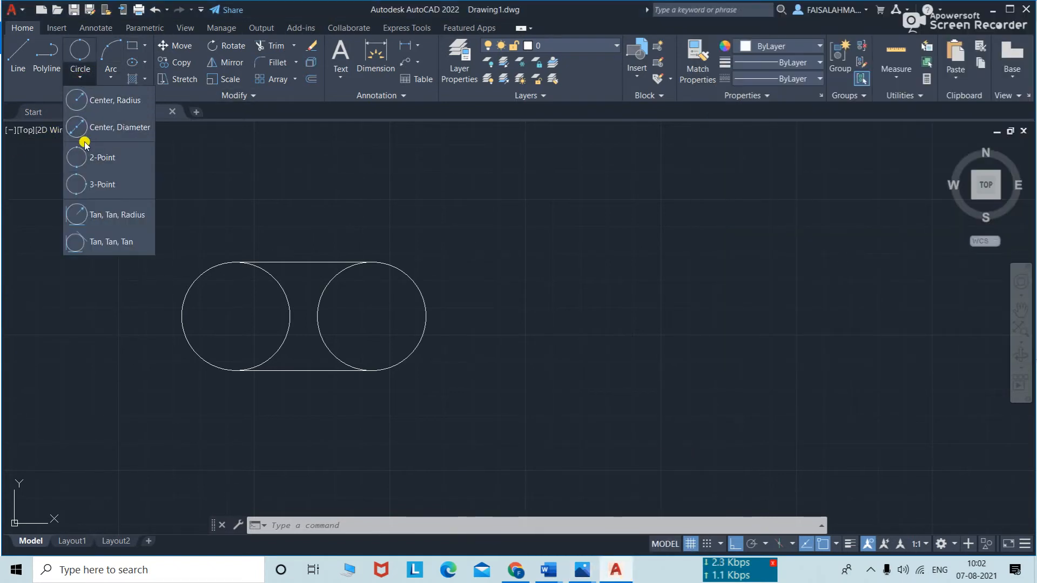
{"action": "left_click", "coordinate": [90, 102]}
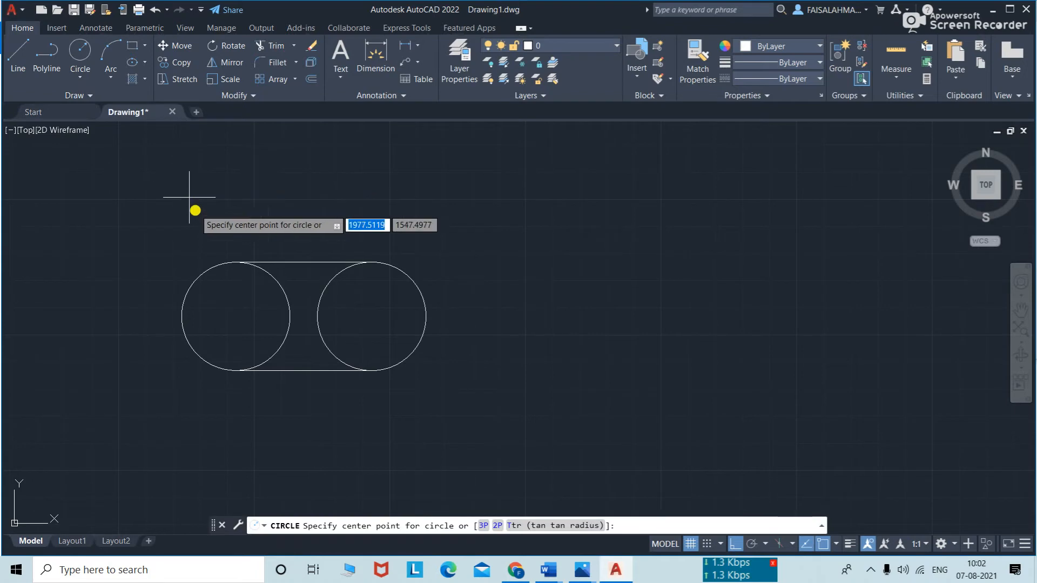
{"action": "left_click", "coordinate": [304, 262]}
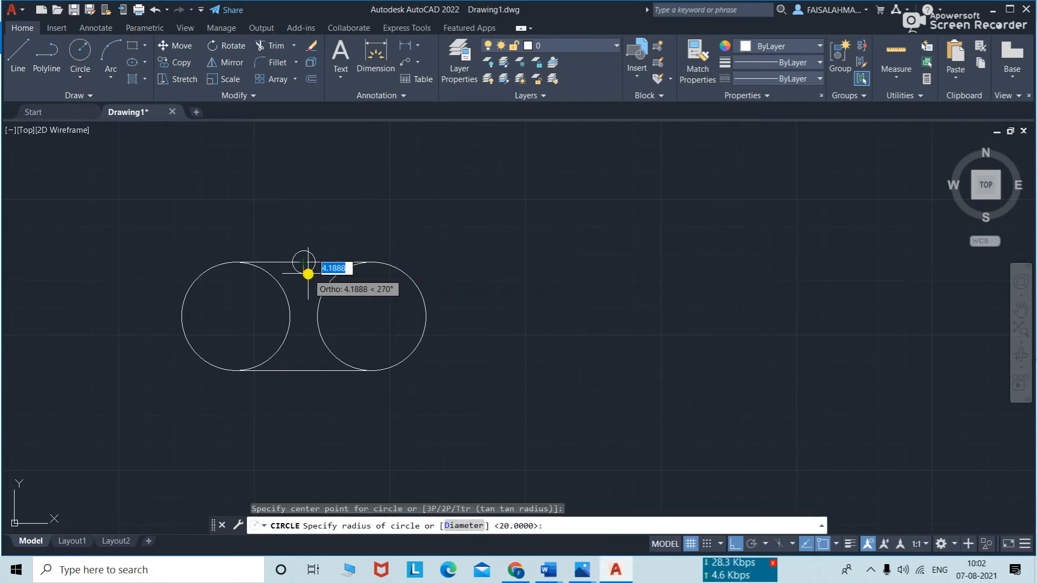
{"action": "type", "text": "20"}
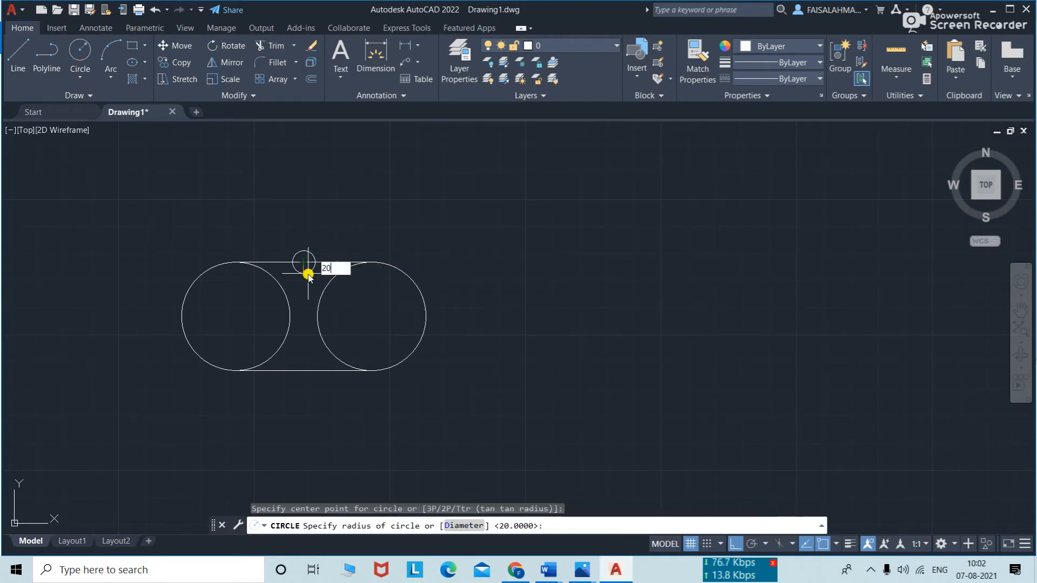
{"action": "key", "text": "Return"}
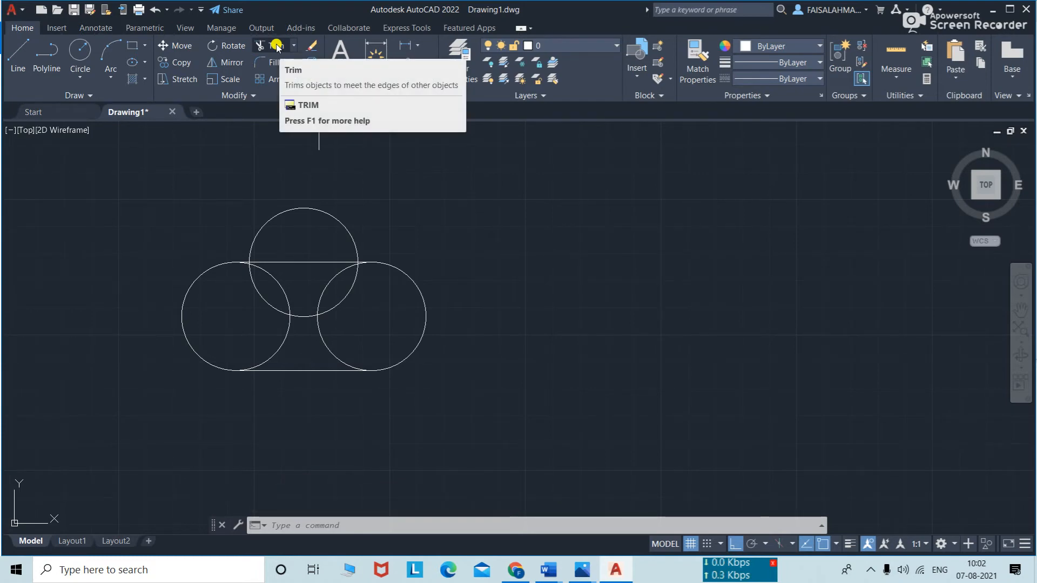
- Trim the upper line's segment inside the notch circle and the notch circle's upper half
{"action": "type", "text": "TR"}
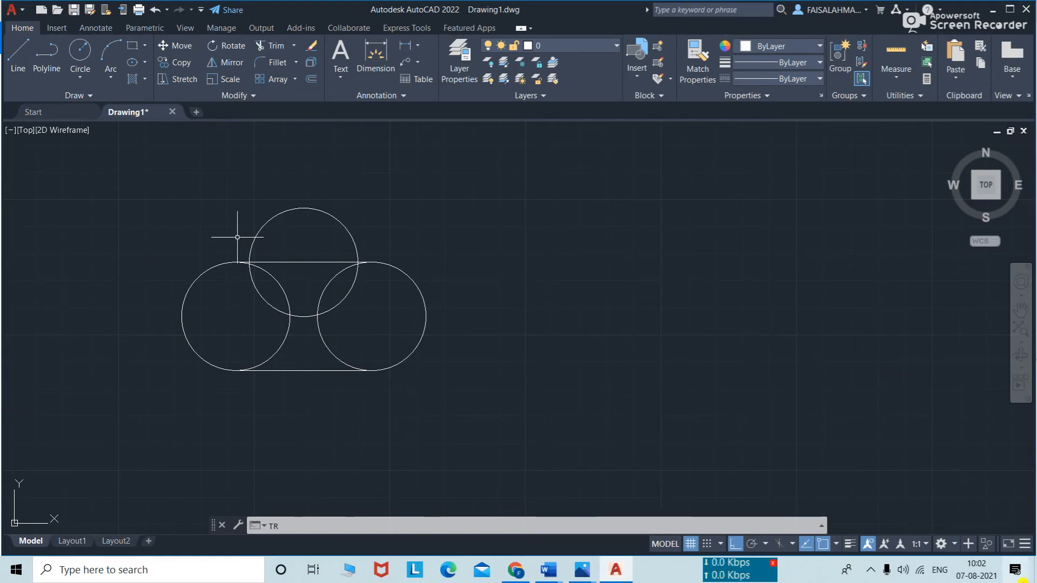
{"action": "key", "text": "Escape"}
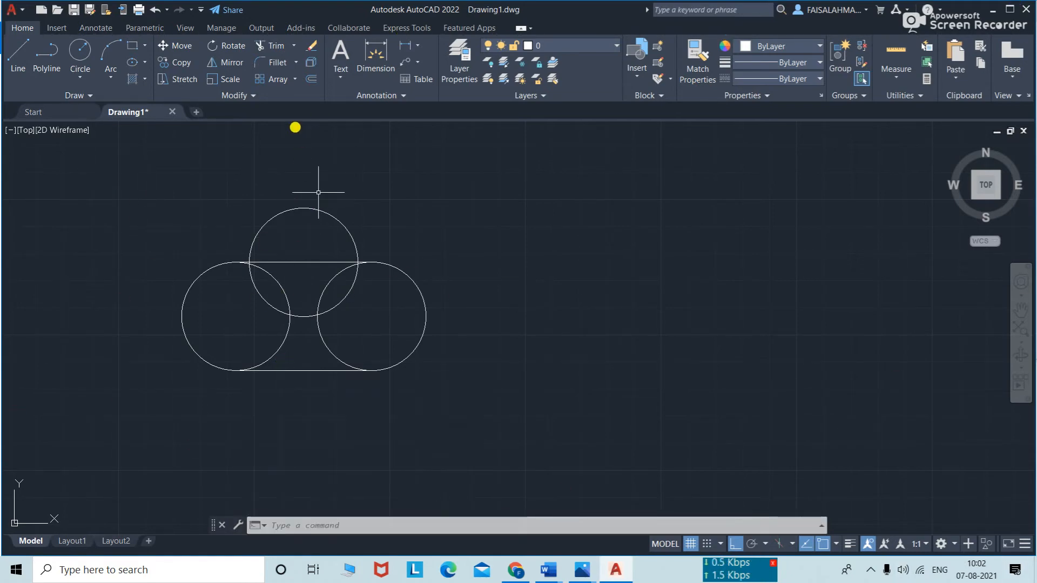
{"action": "left_click", "coordinate": [275, 47]}
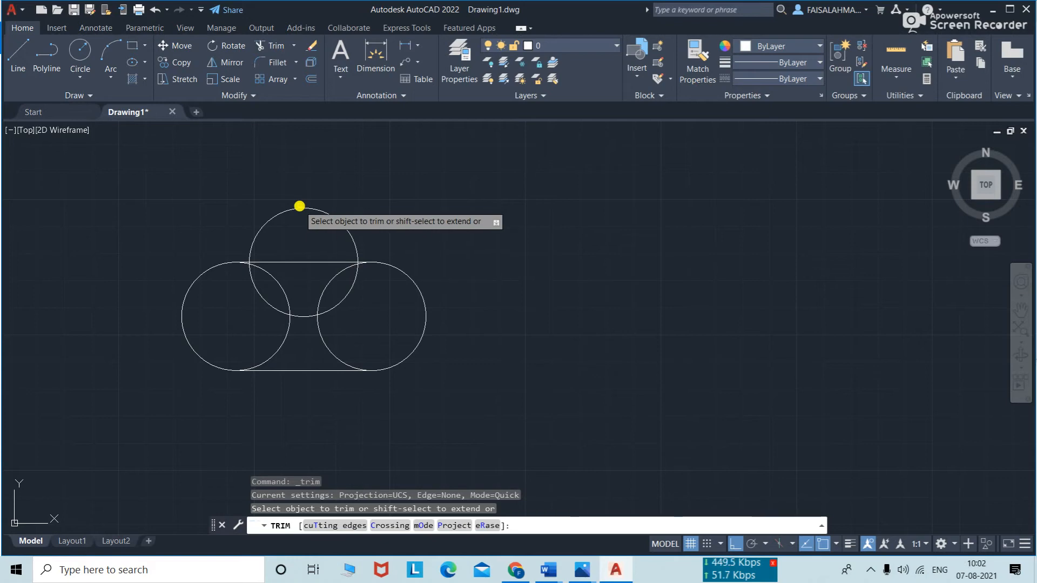
{"action": "left_click", "coordinate": [300, 264]}
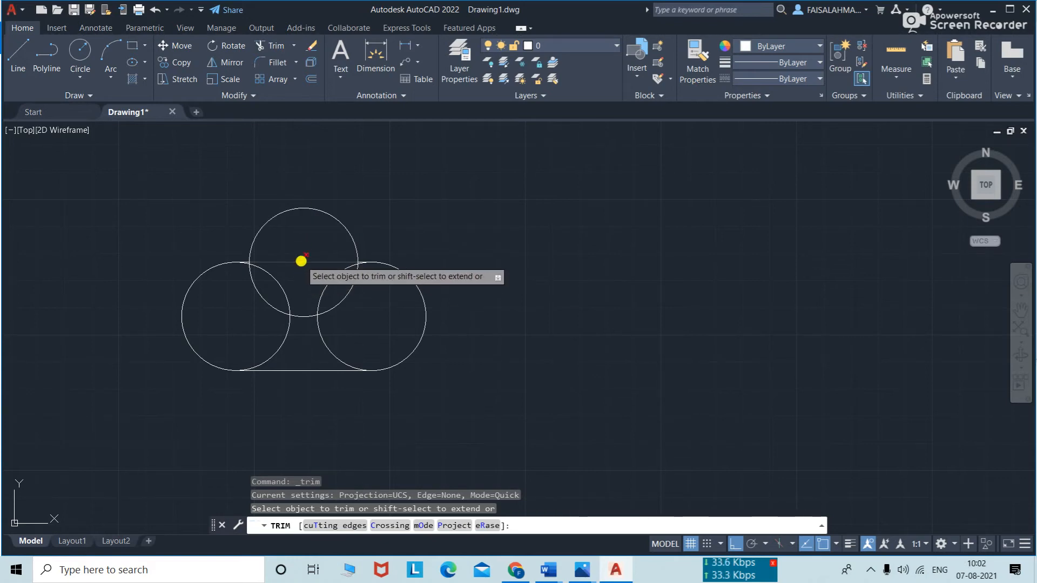
{"action": "left_click", "coordinate": [310, 209]}
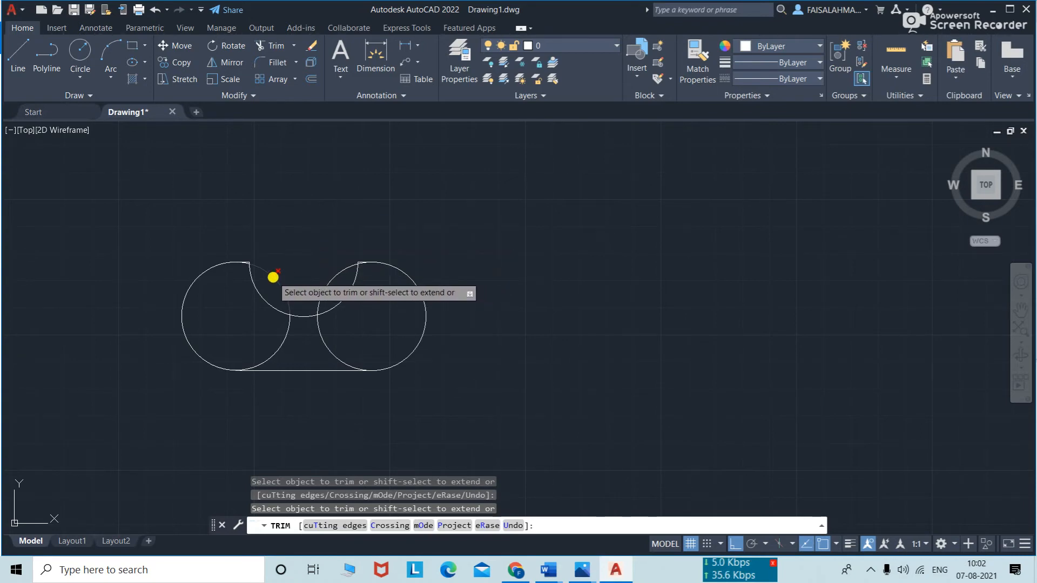
- Trim away the inner arcs of the left and right end circles, within the profile and inside the notch
{"action": "left_click", "coordinate": [282, 340]}
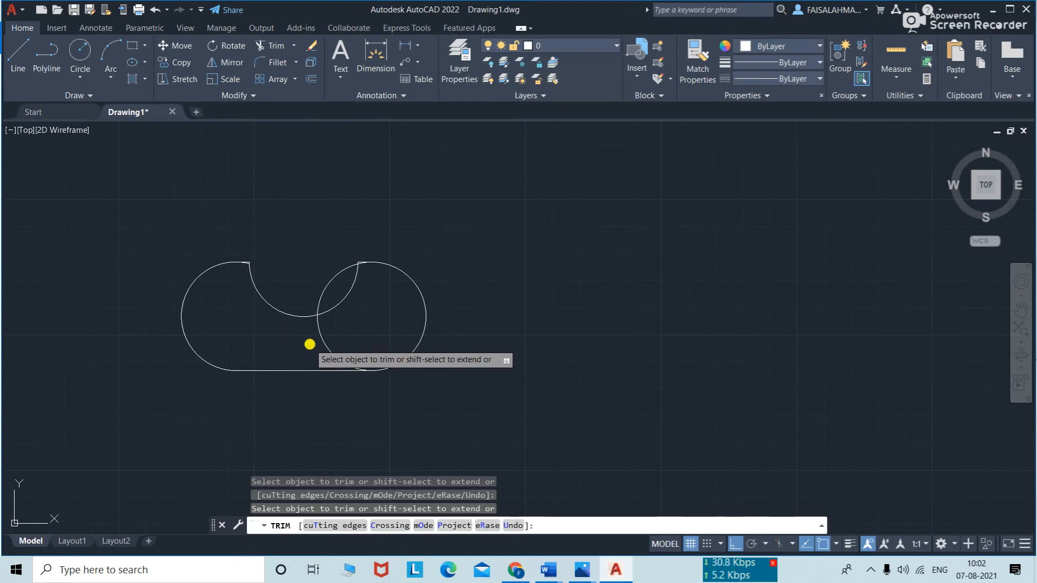
{"action": "left_click", "coordinate": [323, 343]}
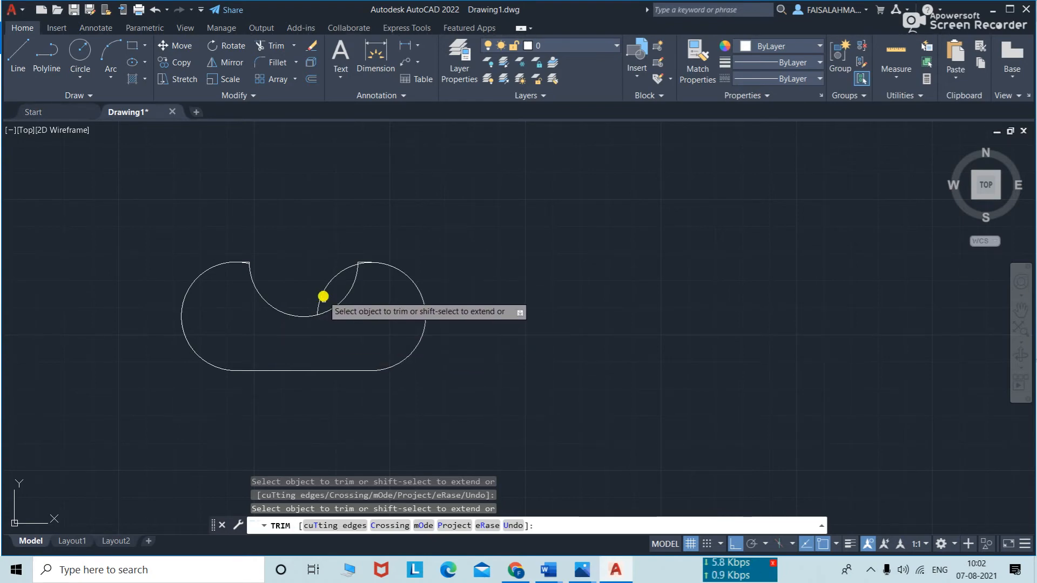
{"action": "left_click", "coordinate": [323, 296]}
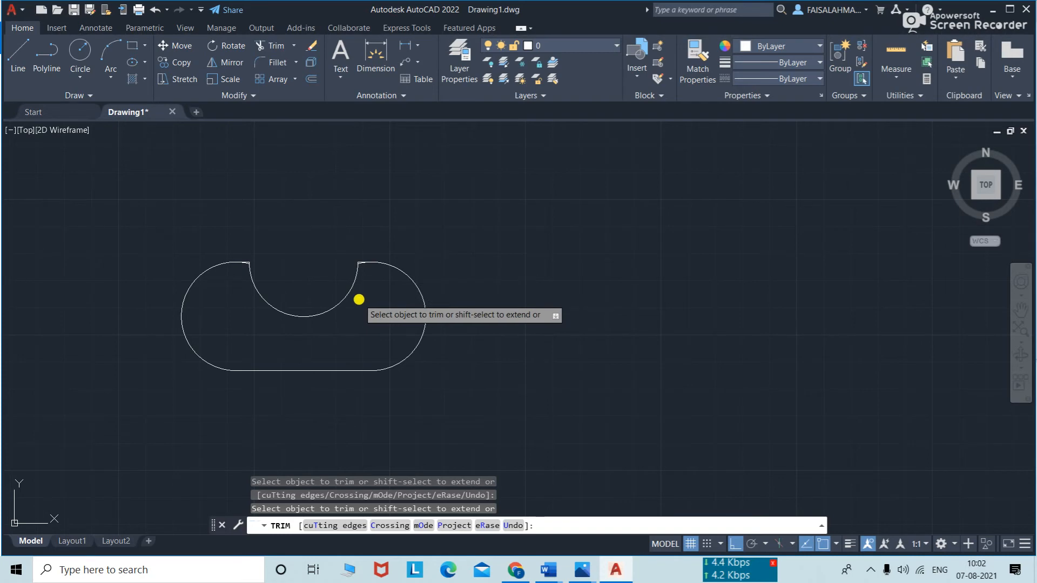
- Trim the small leftover arc pieces beneath the short upper edges on both sides of the notch and finish trimming
{"action": "scroll", "coordinate": [359, 299], "scroll_direction": "up", "scroll_amount": 4}
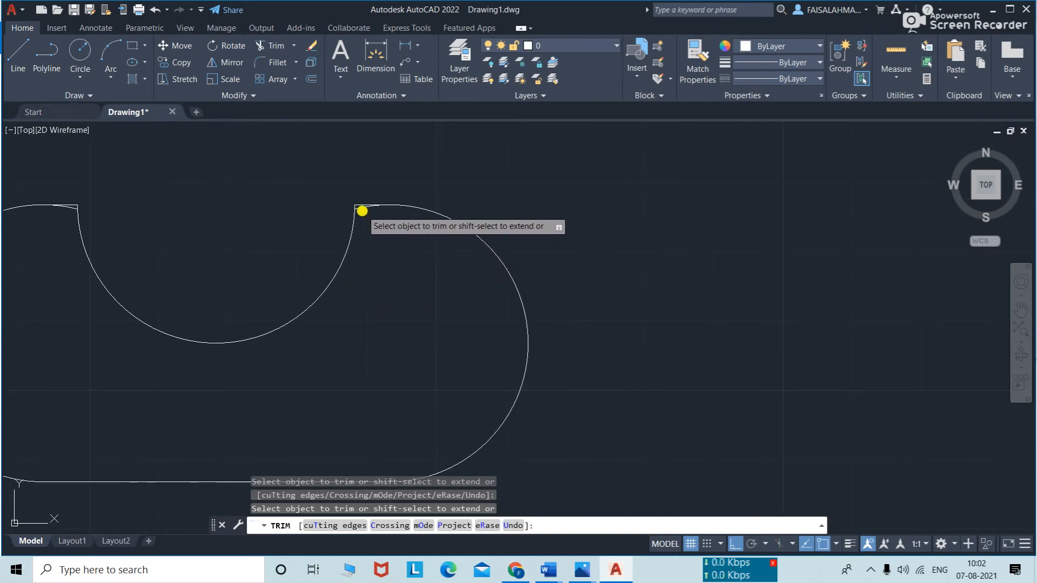
{"action": "left_click", "coordinate": [359, 208]}
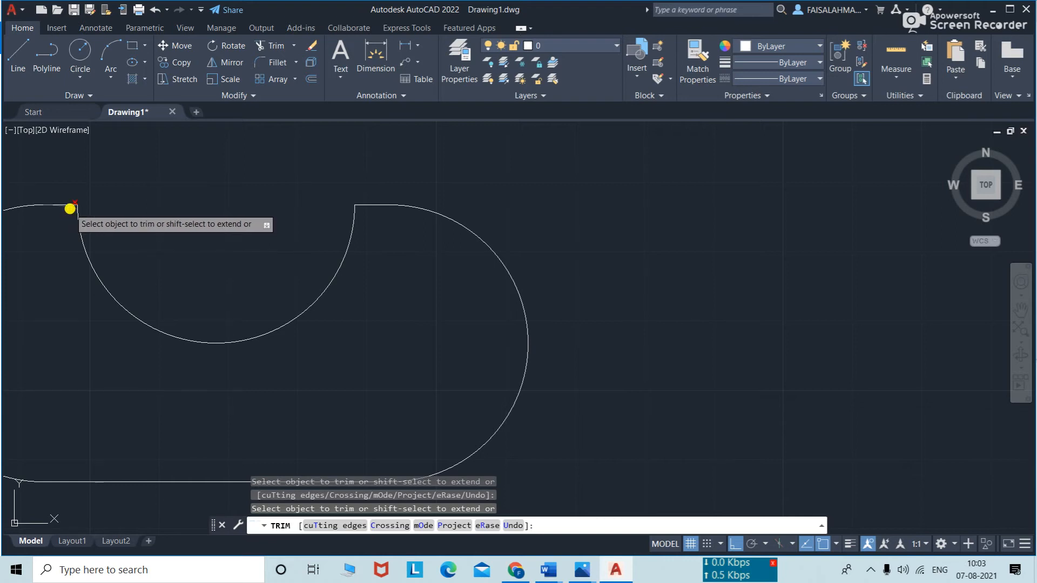
{"action": "scroll", "coordinate": [69, 209], "scroll_direction": "down", "scroll_amount": 5}
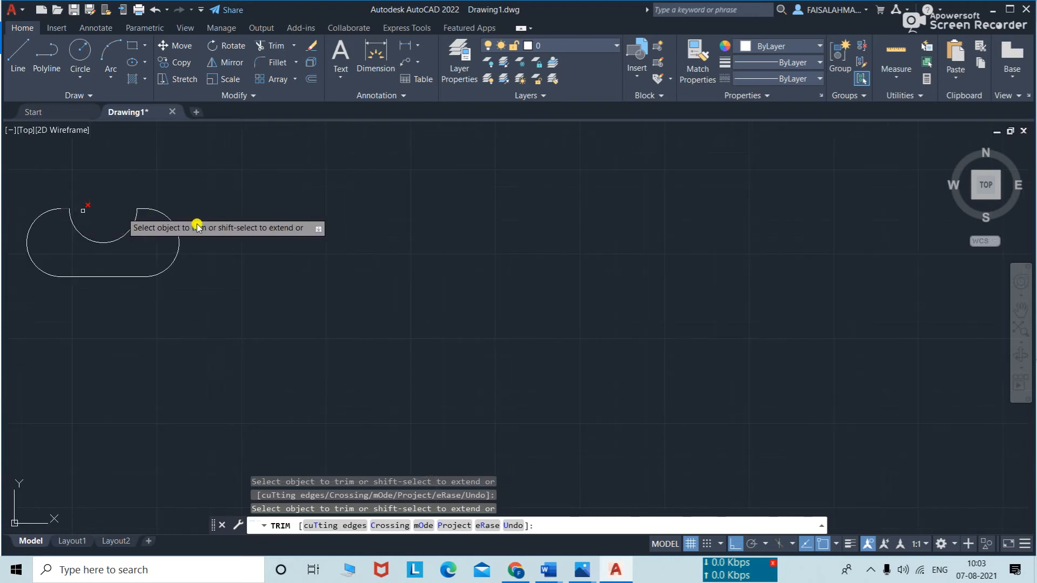
{"action": "scroll", "coordinate": [210, 215], "scroll_direction": "up", "scroll_amount": 3}
{"action": "middle_click_drag", "start_coordinate": [184, 236], "coordinate": [537, 270]}
{"action": "key", "text": "Return"}
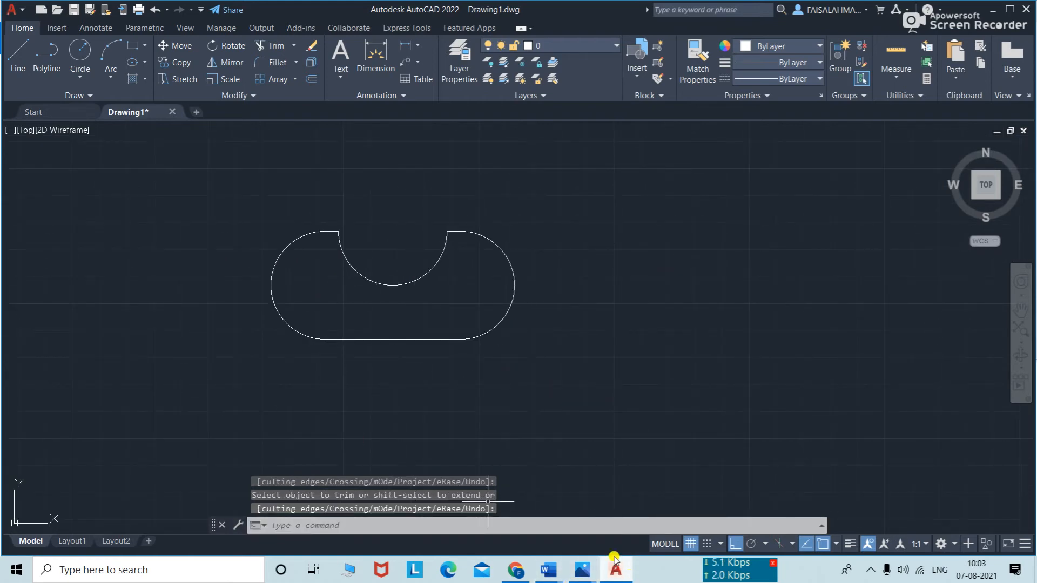
- Check the reference image's dimensions, and dimension the length of the profile's bottom line, placing the dimension below it
{"action": "mouse_move", "coordinate": [583, 573]}
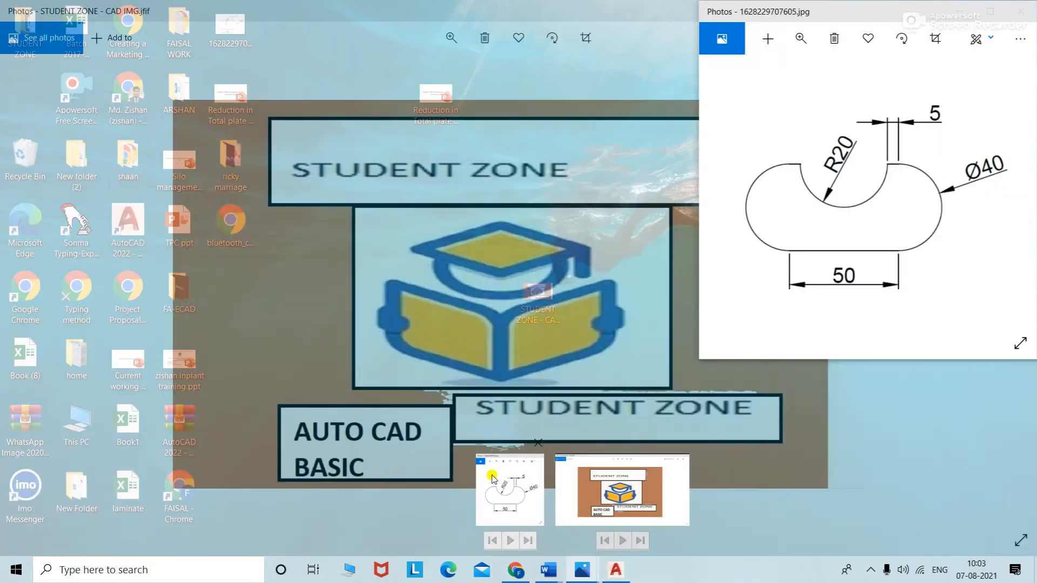
{"action": "left_click", "coordinate": [508, 489]}
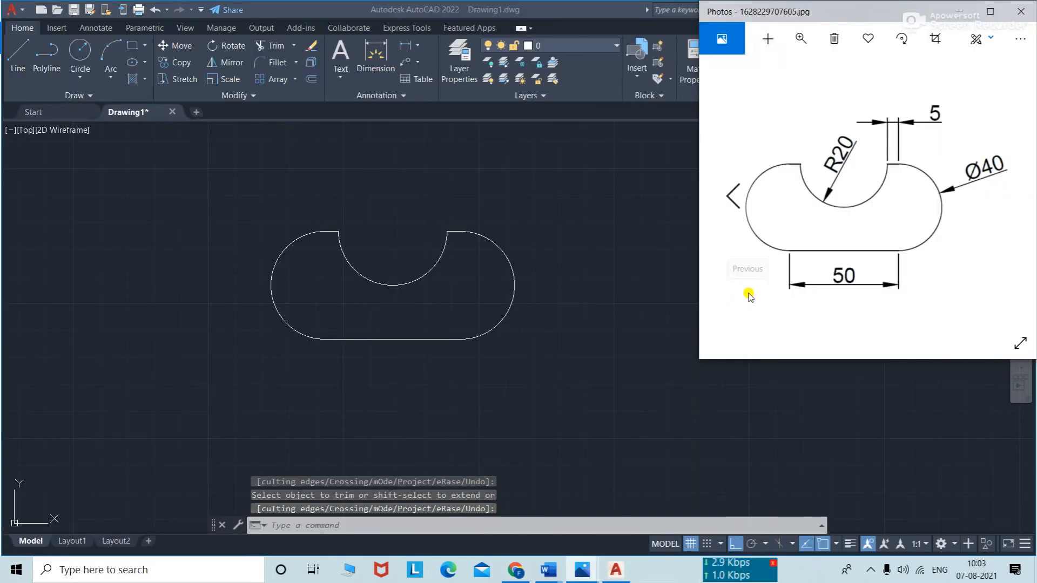
{"action": "left_click", "coordinate": [495, 392]}
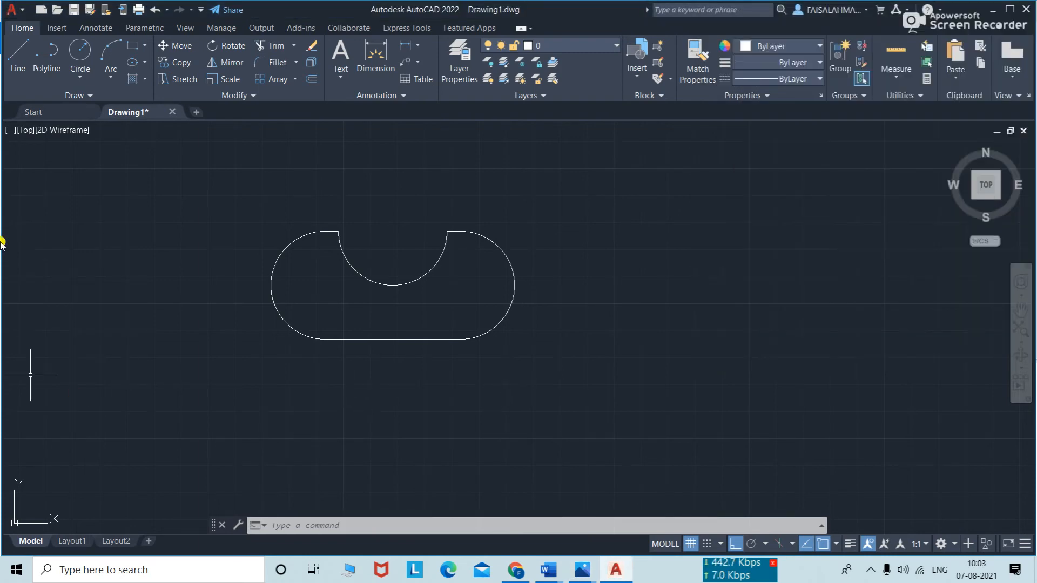
{"action": "left_click", "coordinate": [91, 28]}
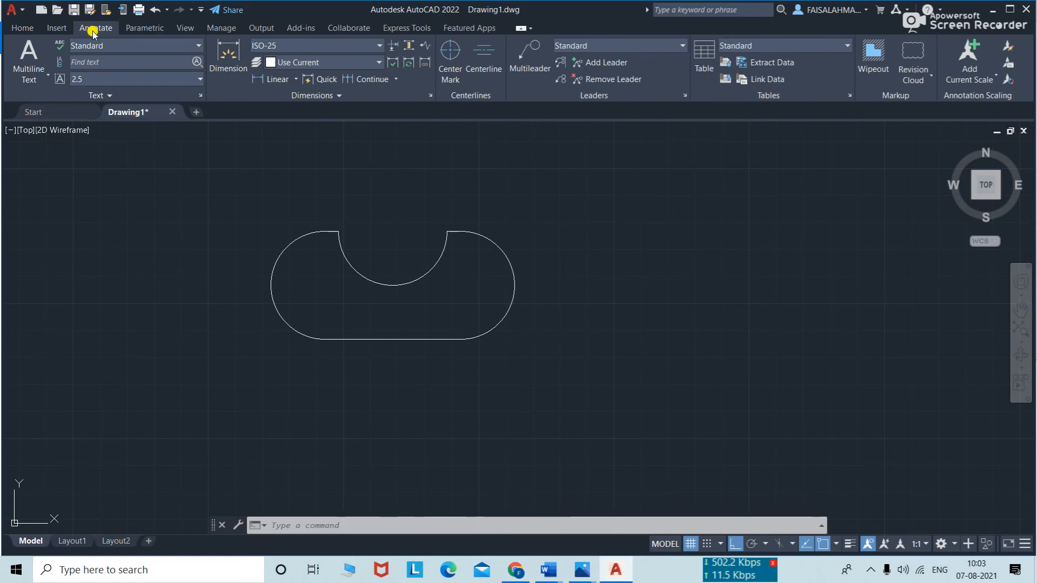
{"action": "left_click", "coordinate": [228, 70]}
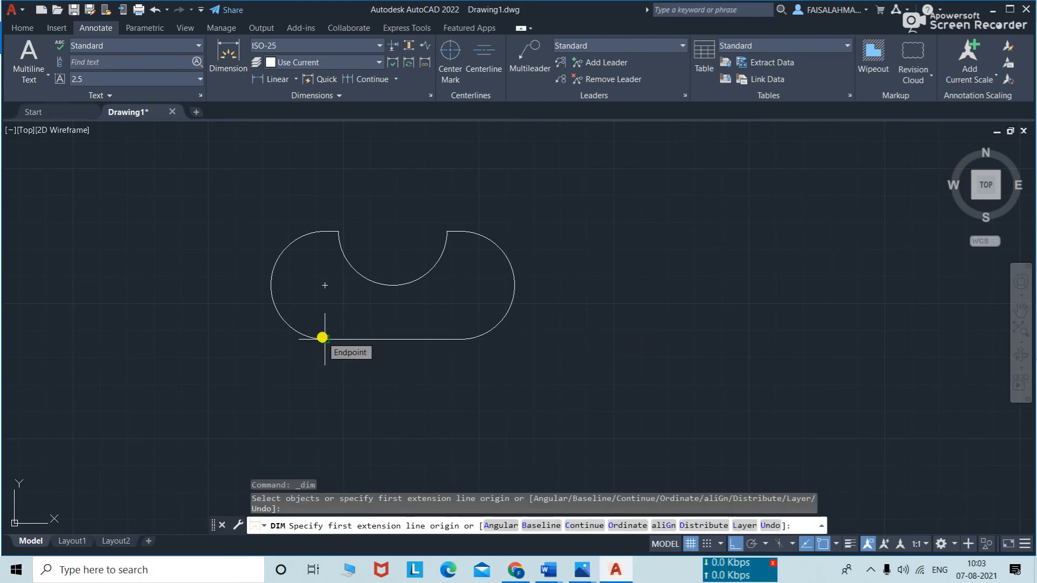
{"action": "left_click", "coordinate": [323, 338]}
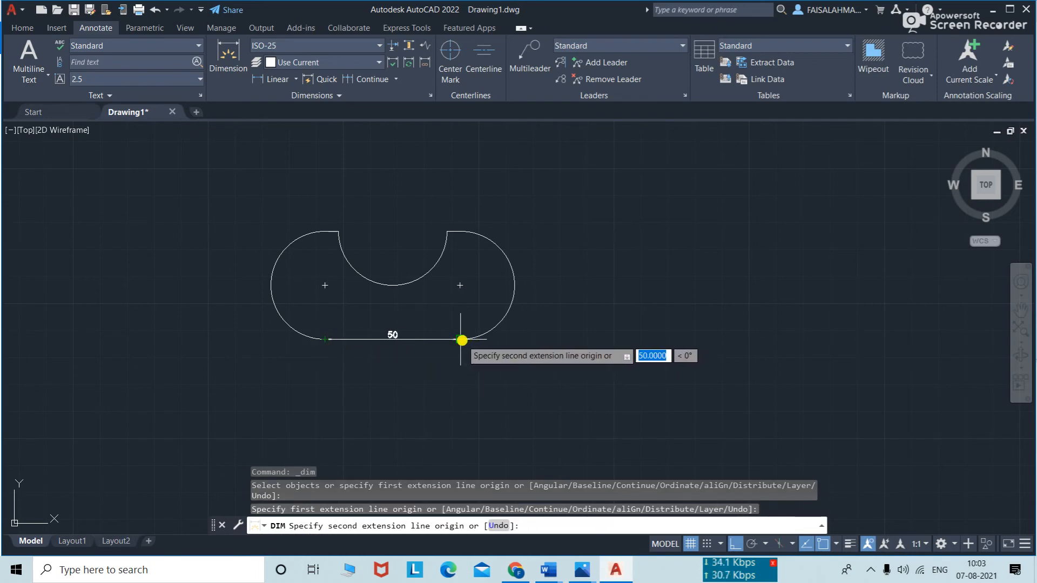
{"action": "left_click", "coordinate": [460, 340]}
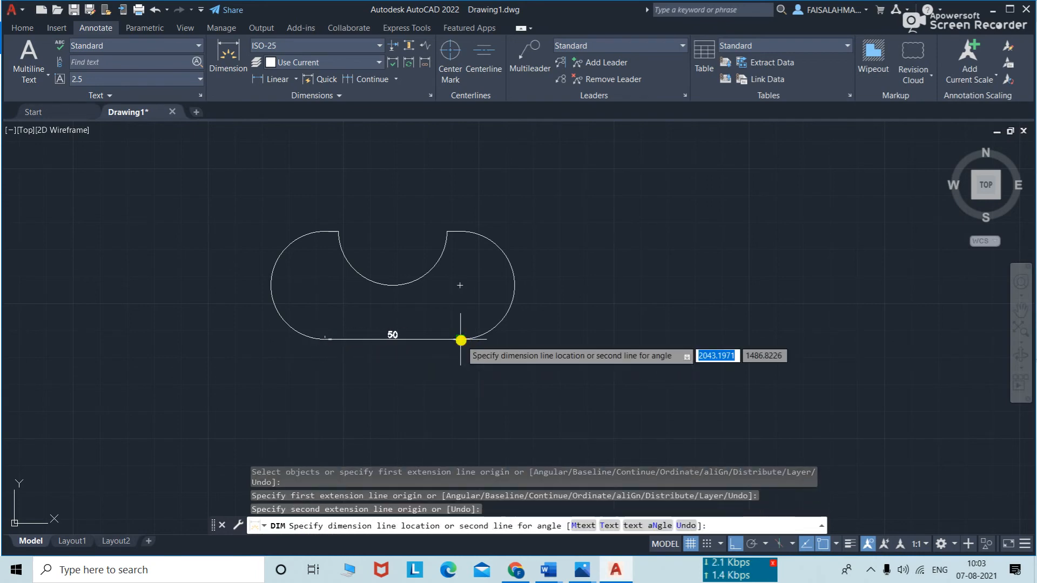
{"action": "left_click", "coordinate": [460, 371]}
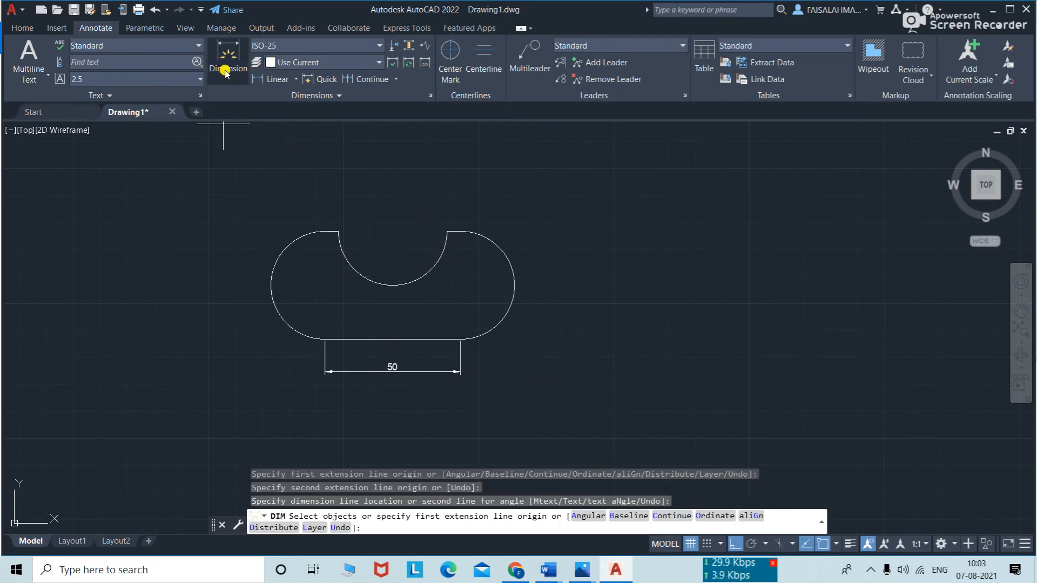
- Add a diameter dimension to the profile's right end arc, placing its text just outside the arc
{"action": "left_click", "coordinate": [295, 79]}
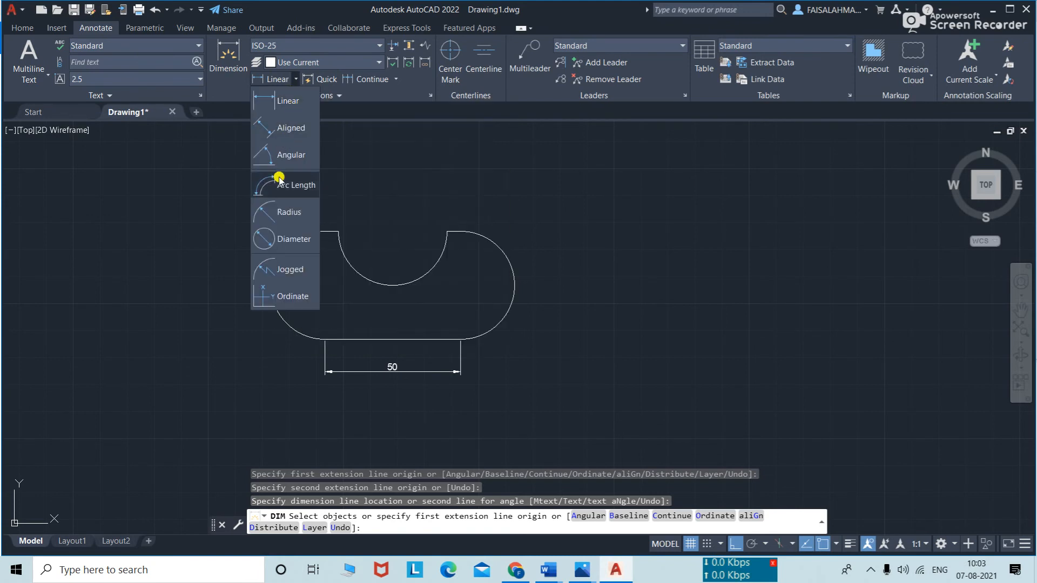
{"action": "left_click", "coordinate": [279, 239]}
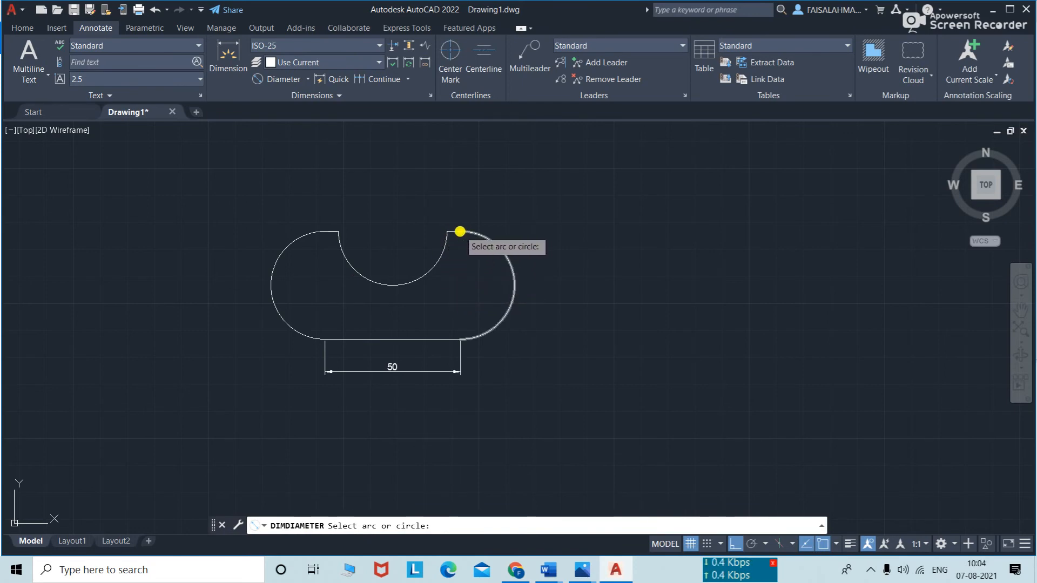
{"action": "left_click", "coordinate": [460, 232]}
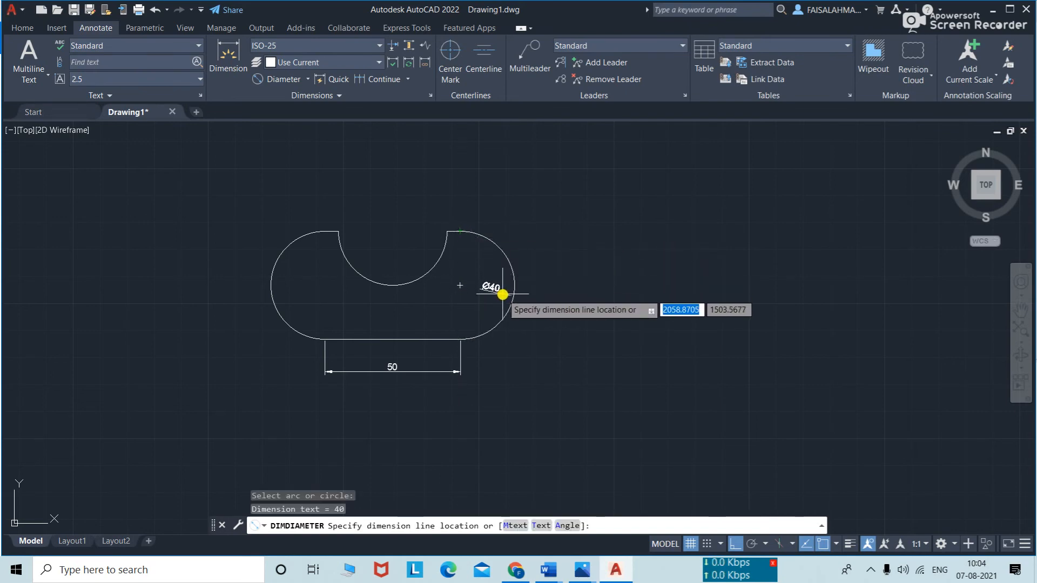
{"action": "left_click", "coordinate": [540, 282]}
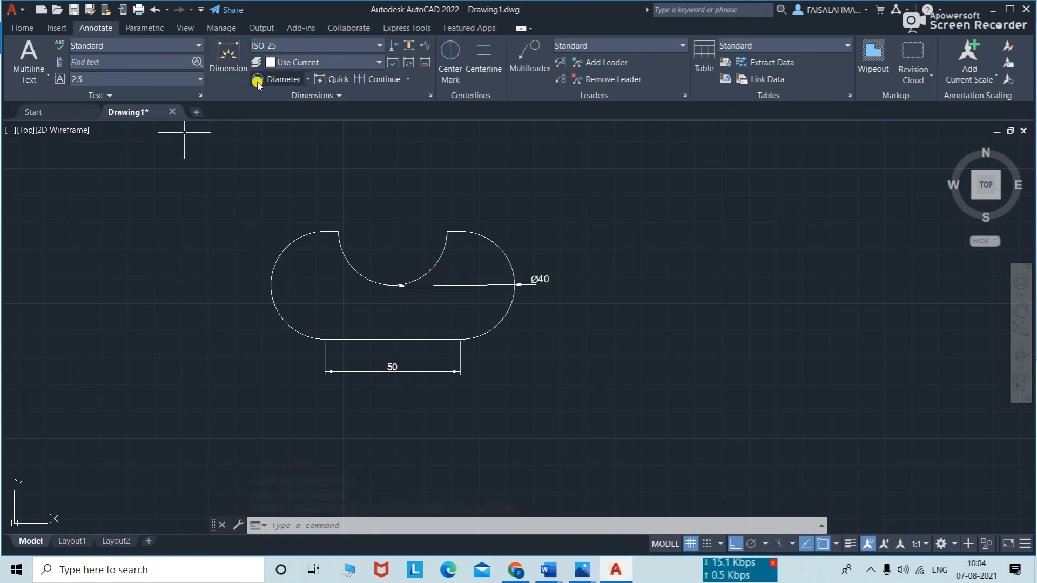
- Add a radius dimension to the semicircular notch, placing its text inside the notch
{"action": "left_click", "coordinate": [307, 79]}
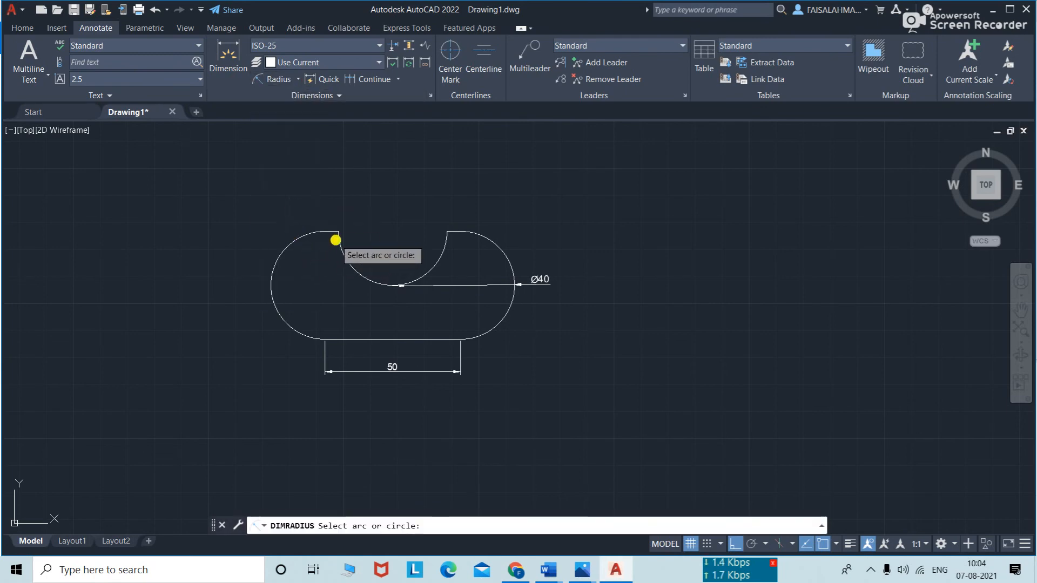
{"action": "left_click", "coordinate": [342, 243]}
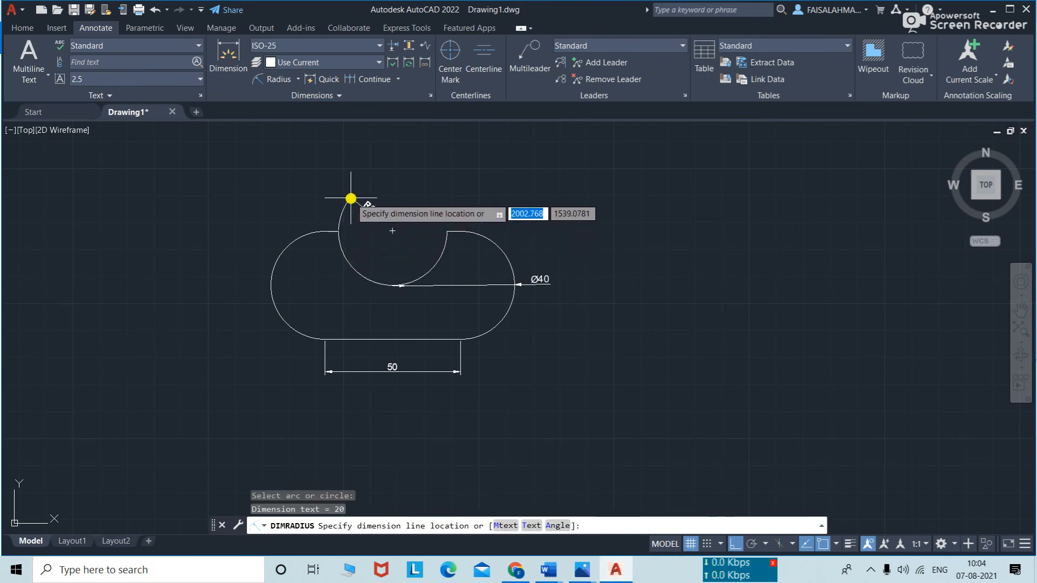
{"action": "left_click", "coordinate": [383, 241]}
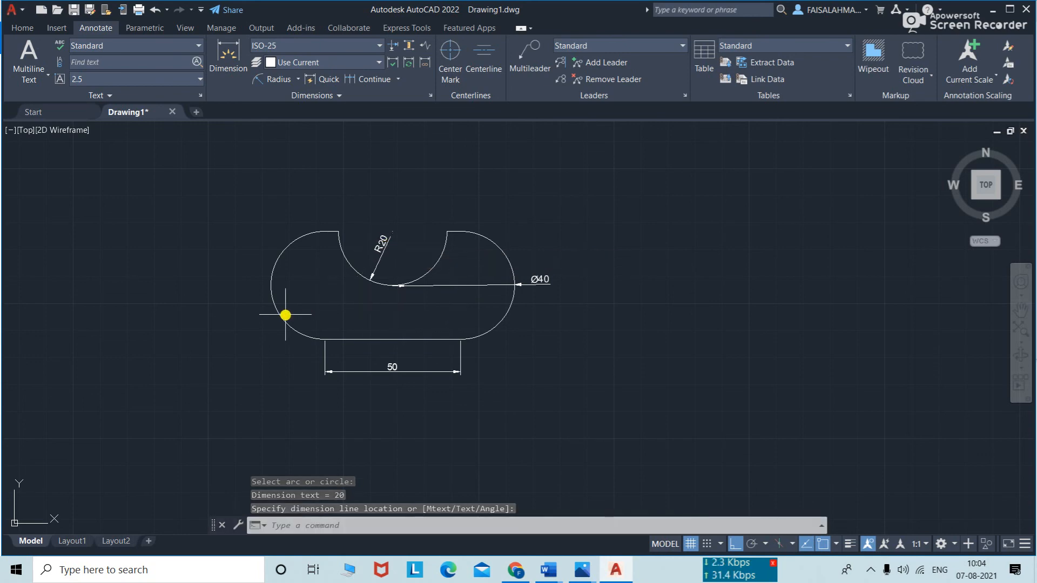
- Check the reference image again, and add a linear dimension above the short upper edge right of the notch
{"action": "mouse_move", "coordinate": [575, 573]}
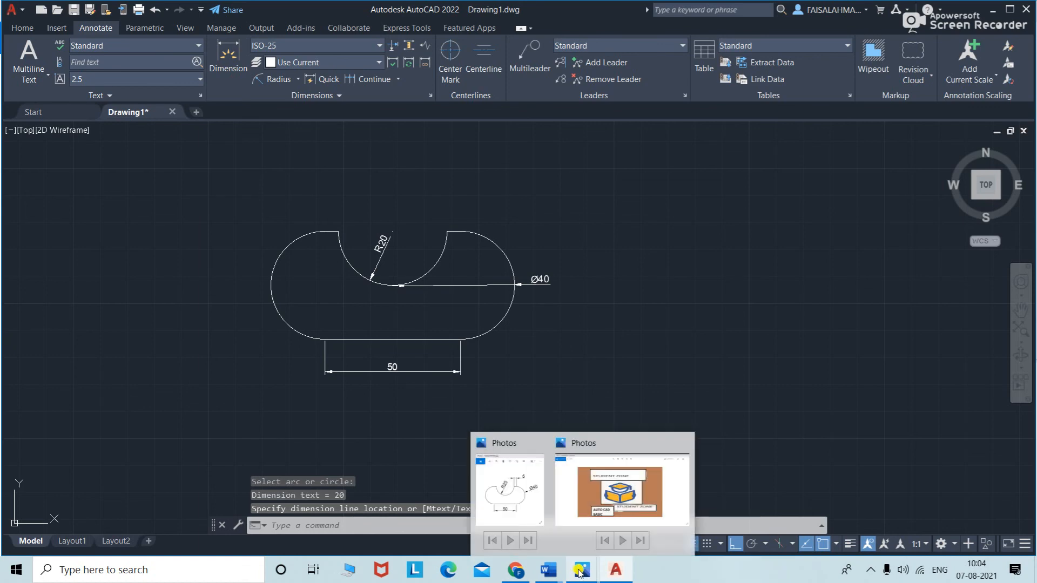
{"action": "left_click", "coordinate": [535, 512]}
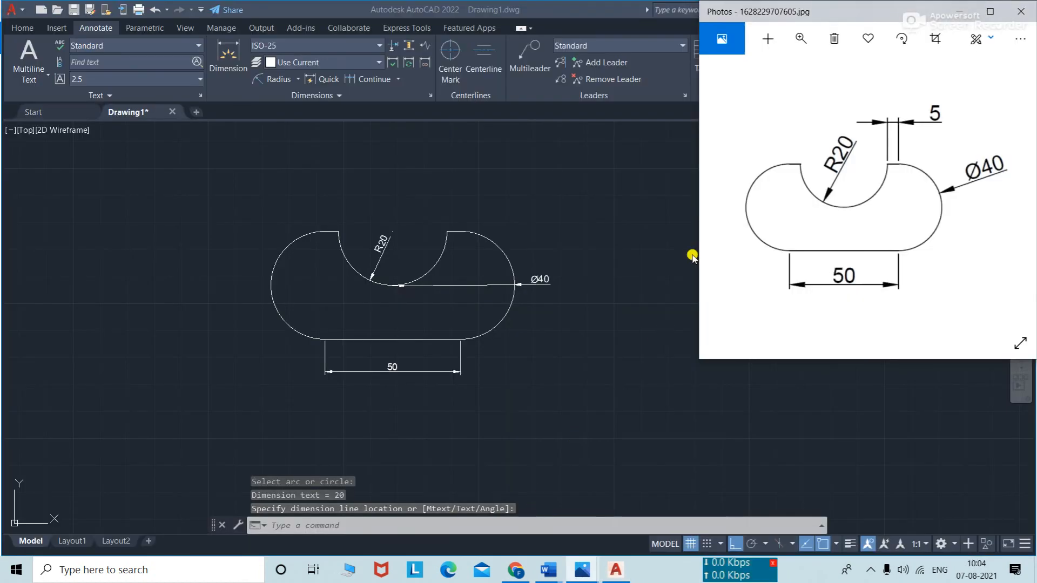
{"action": "left_click", "coordinate": [639, 306]}
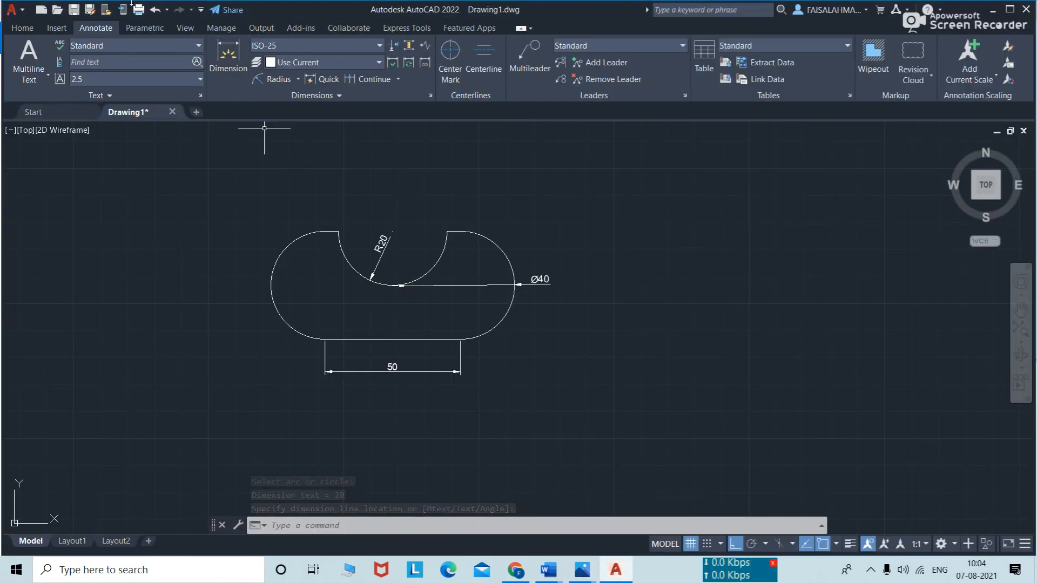
{"action": "left_click", "coordinate": [296, 81]}
{"action": "left_click", "coordinate": [276, 103]}
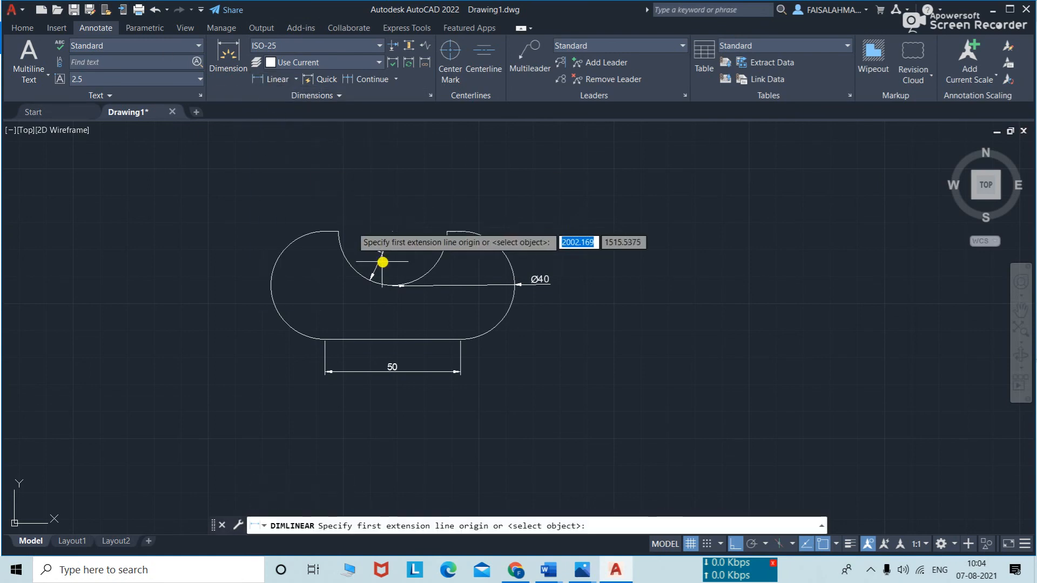
{"action": "left_click", "coordinate": [445, 231]}
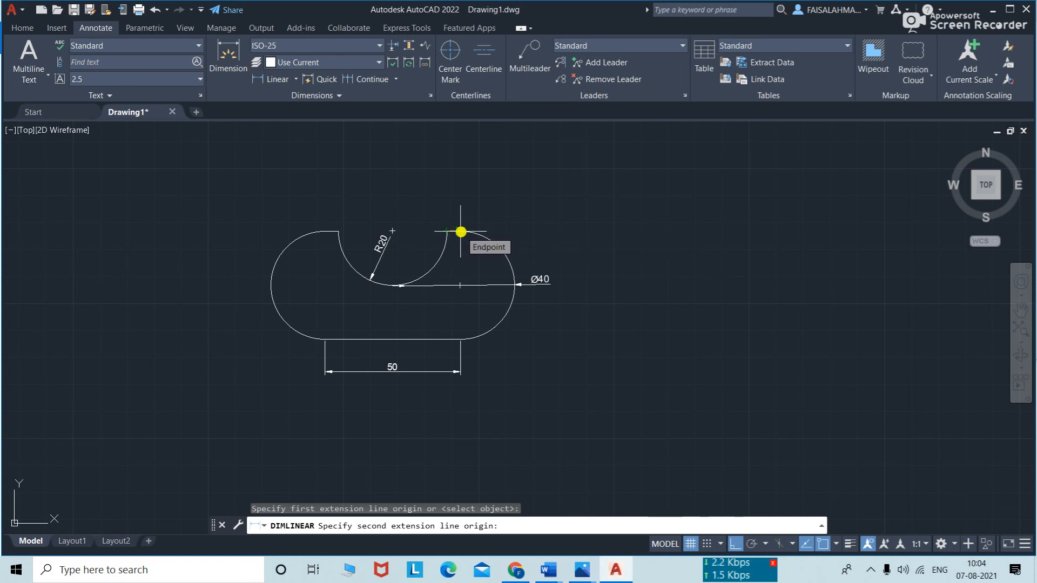
{"action": "left_click", "coordinate": [461, 232]}
{"action": "left_click", "coordinate": [457, 210]}
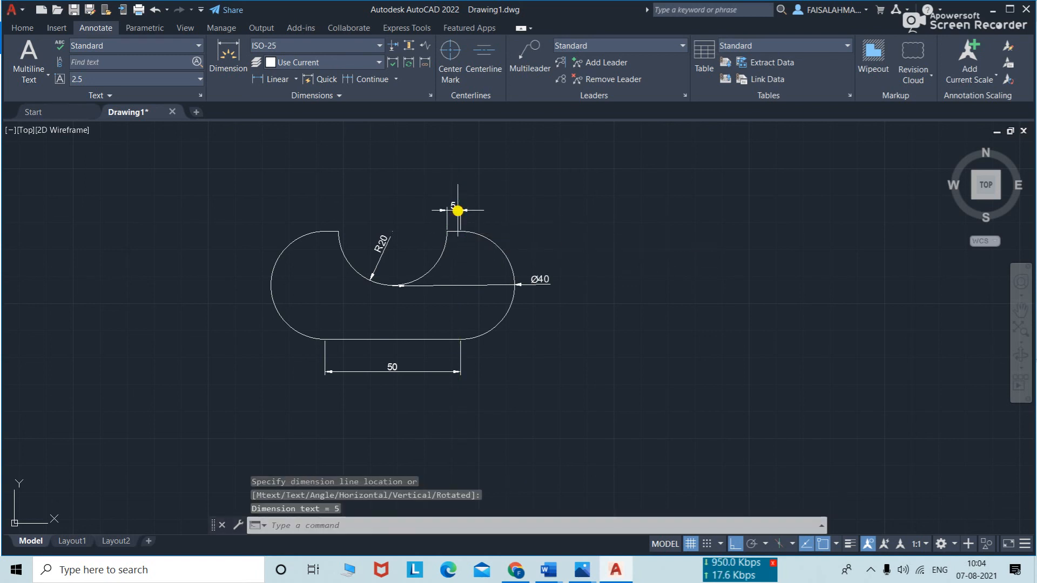